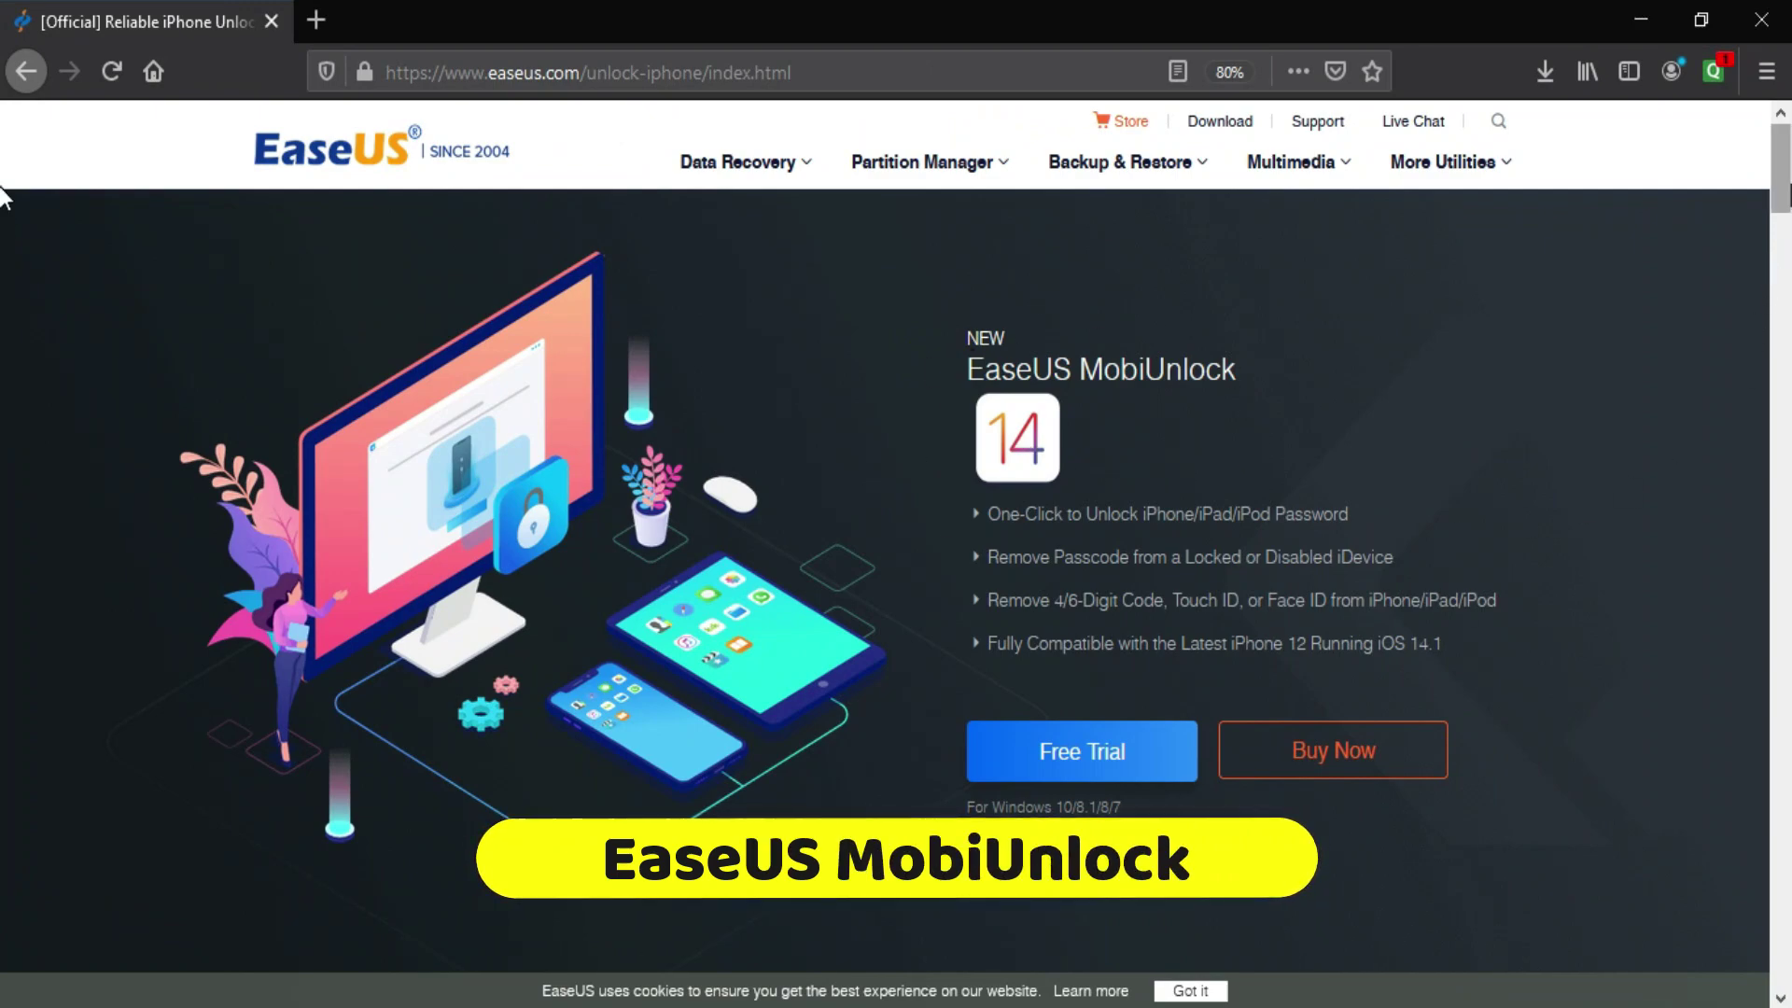
Step: Install EaseUS MobiUnlock and launch it once installation finishes
scroll(5, 290, down, 10)
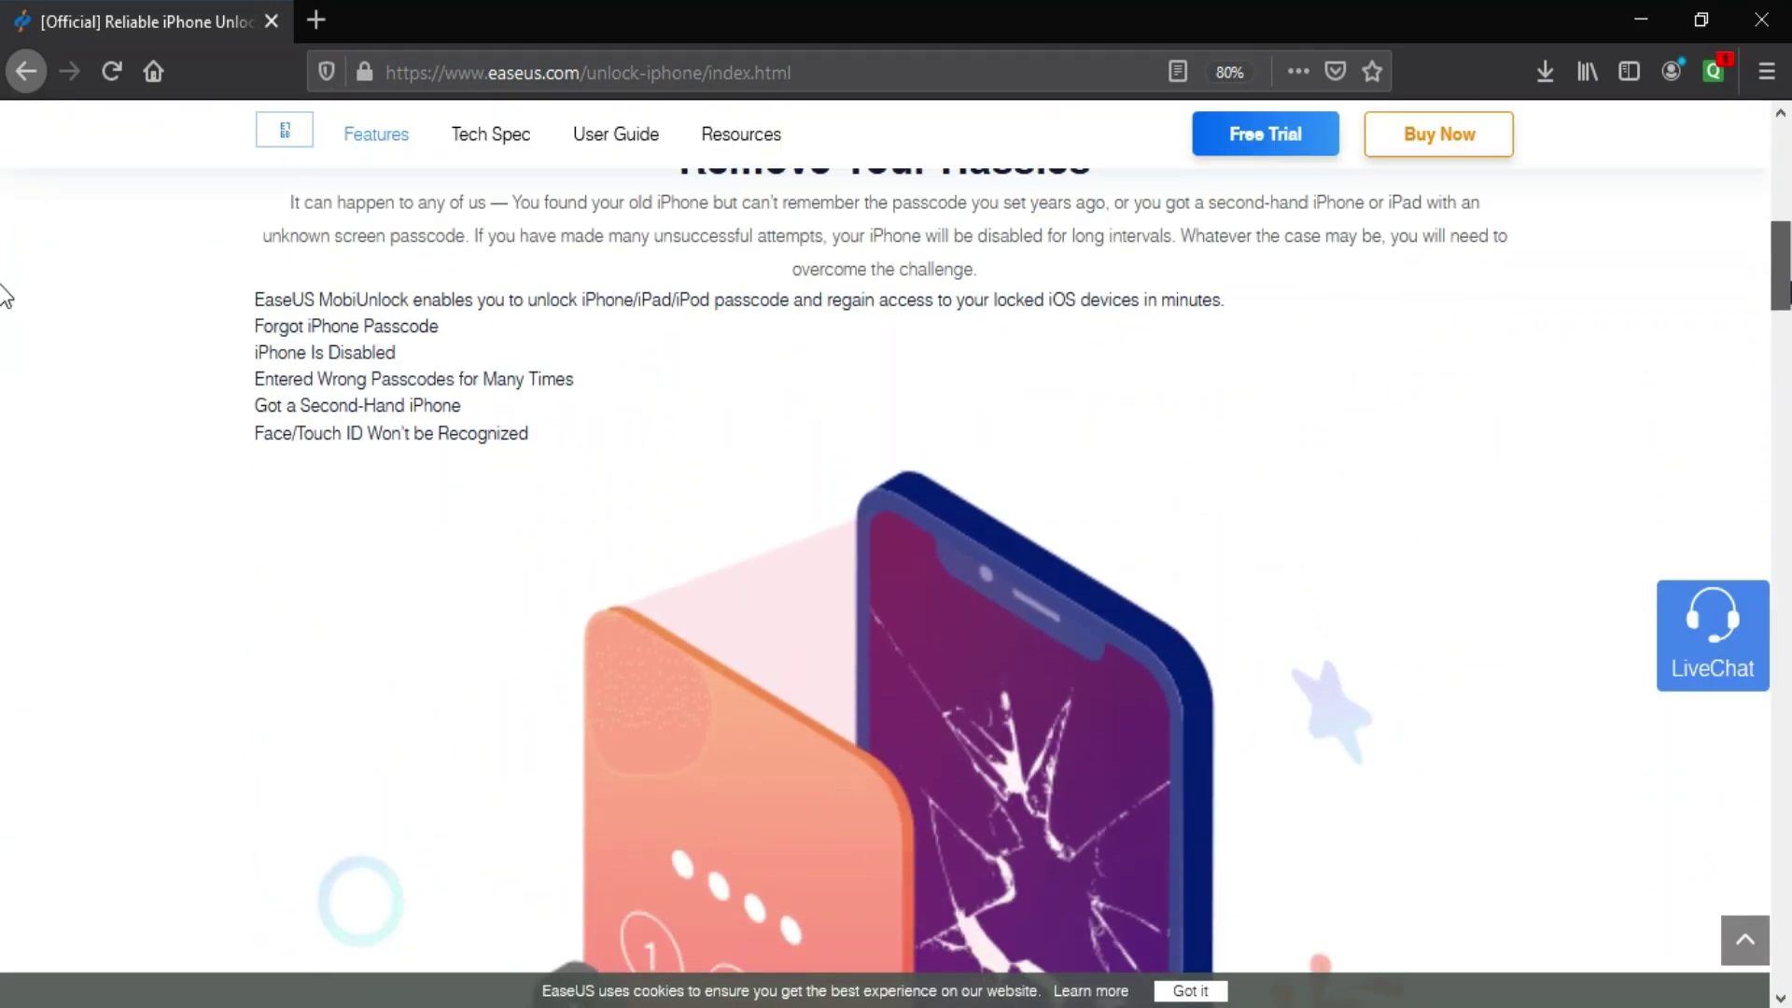
scroll(5, 297, down, 8)
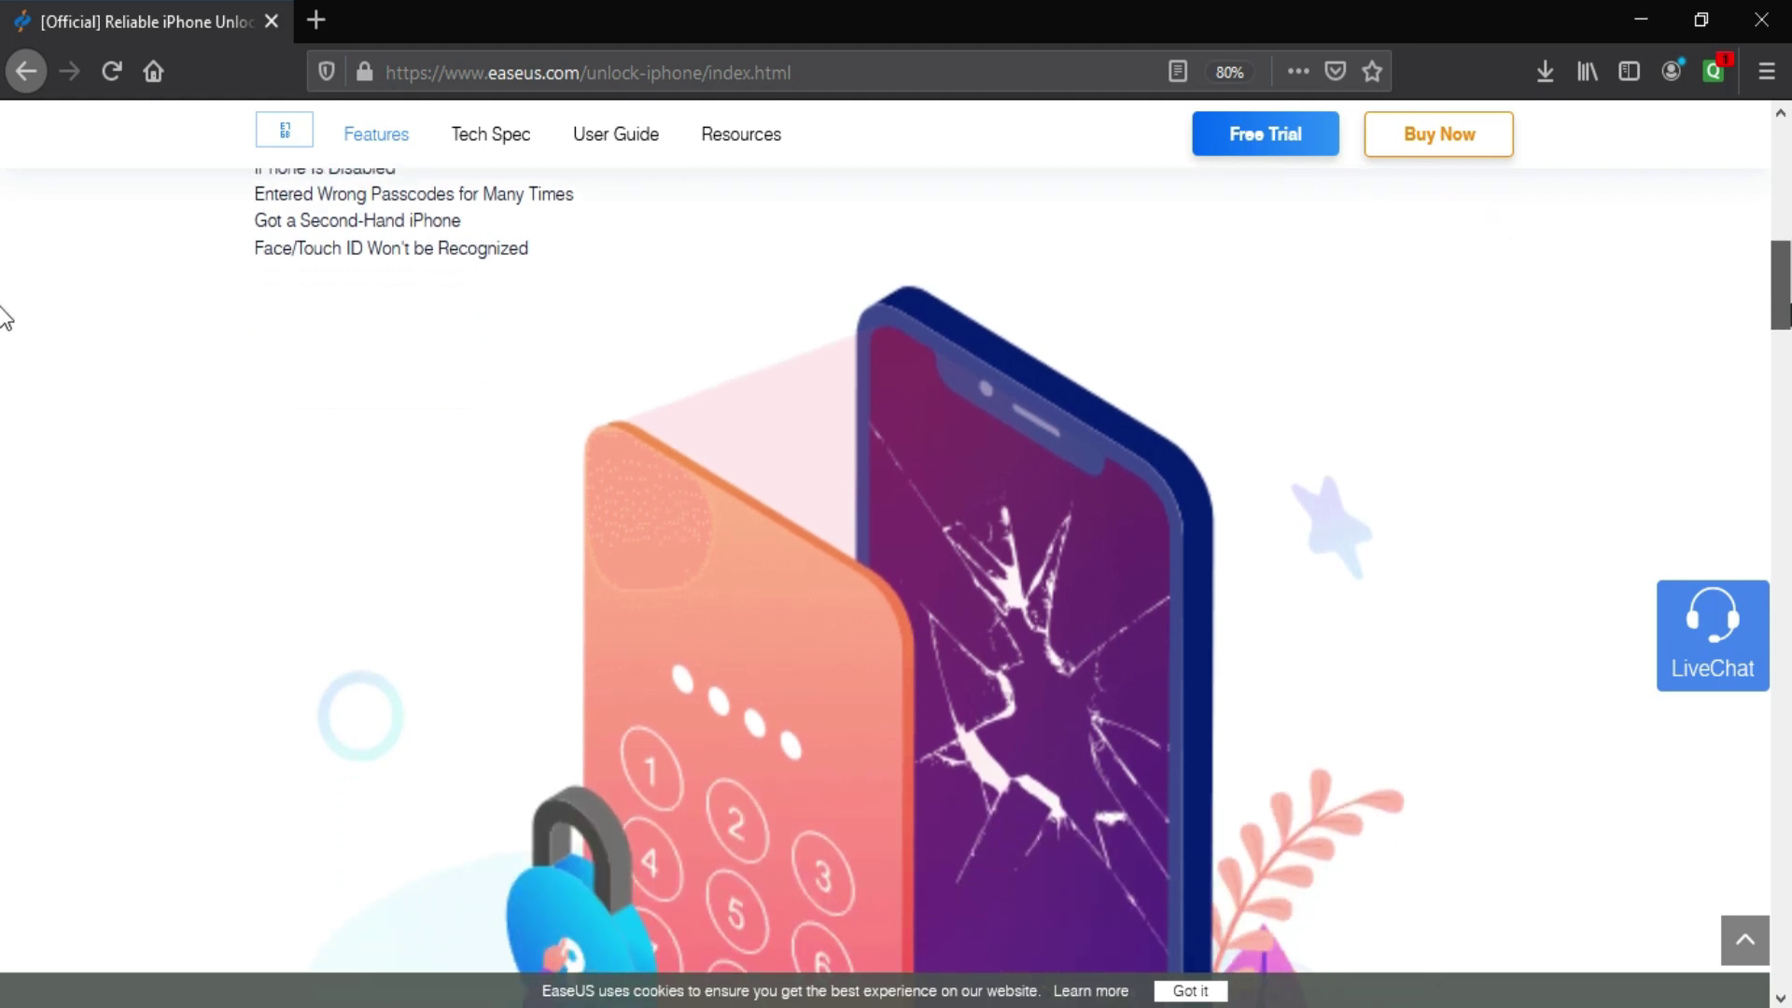
scroll(4, 404, down, 8)
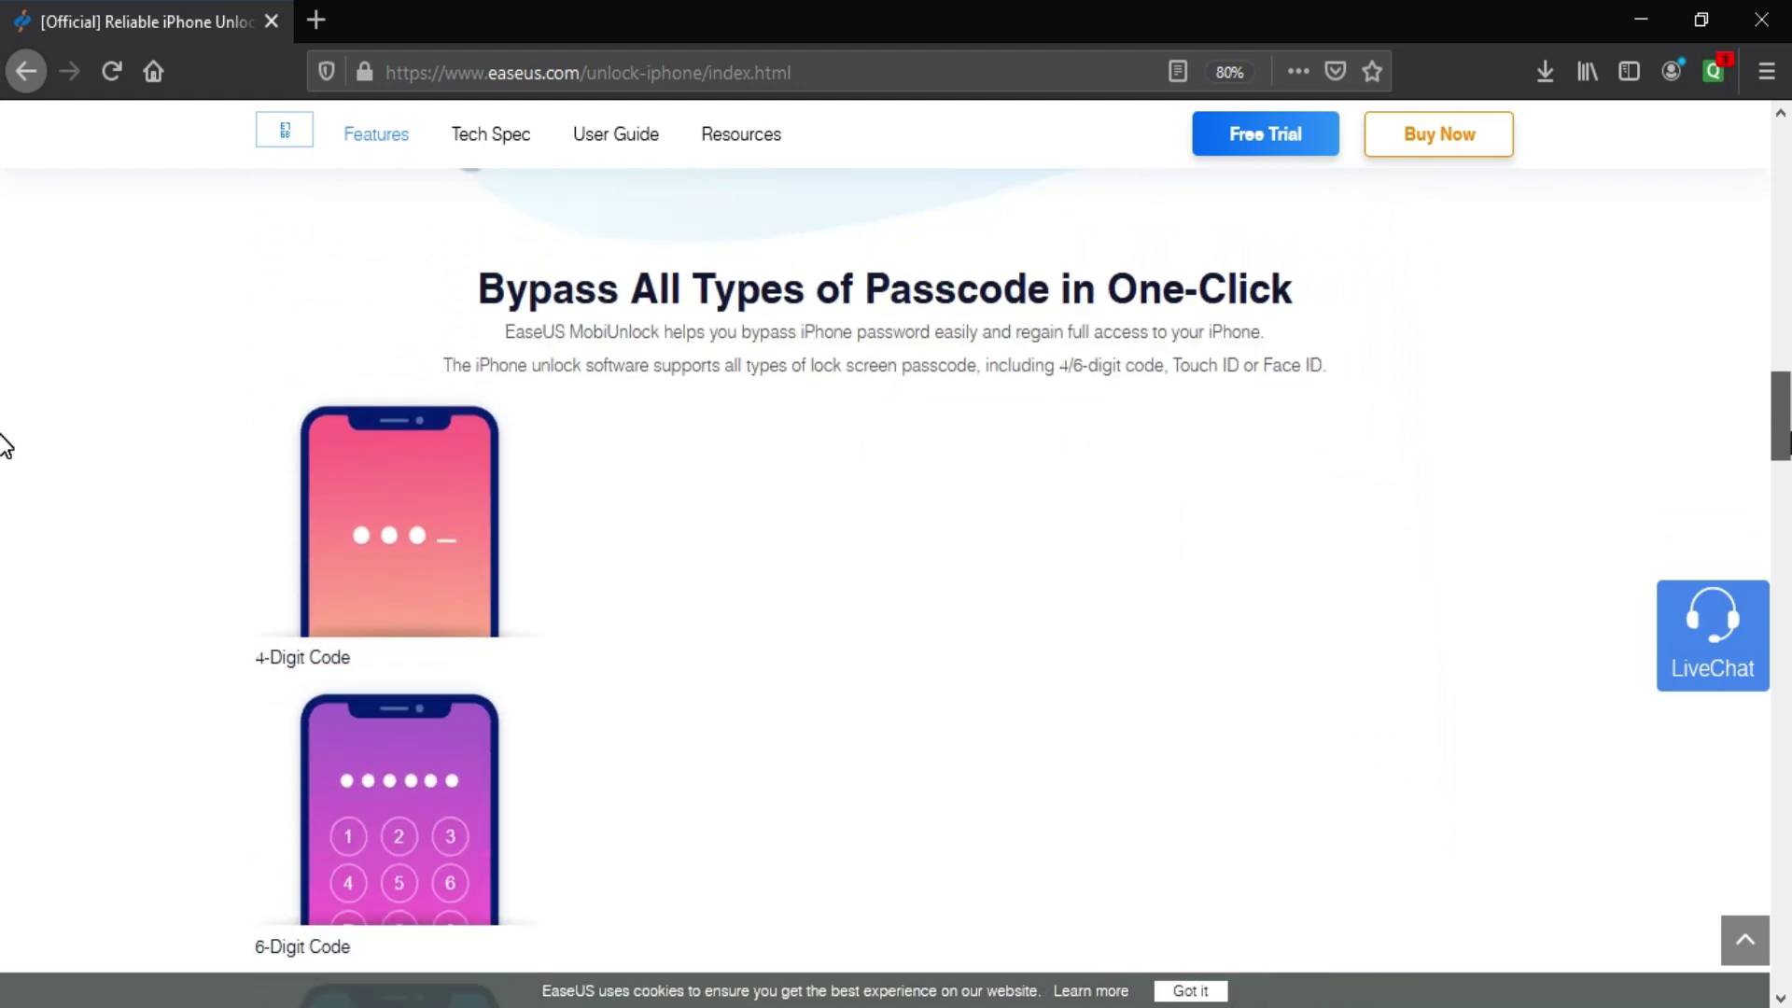
scroll(5, 488, down, 9)
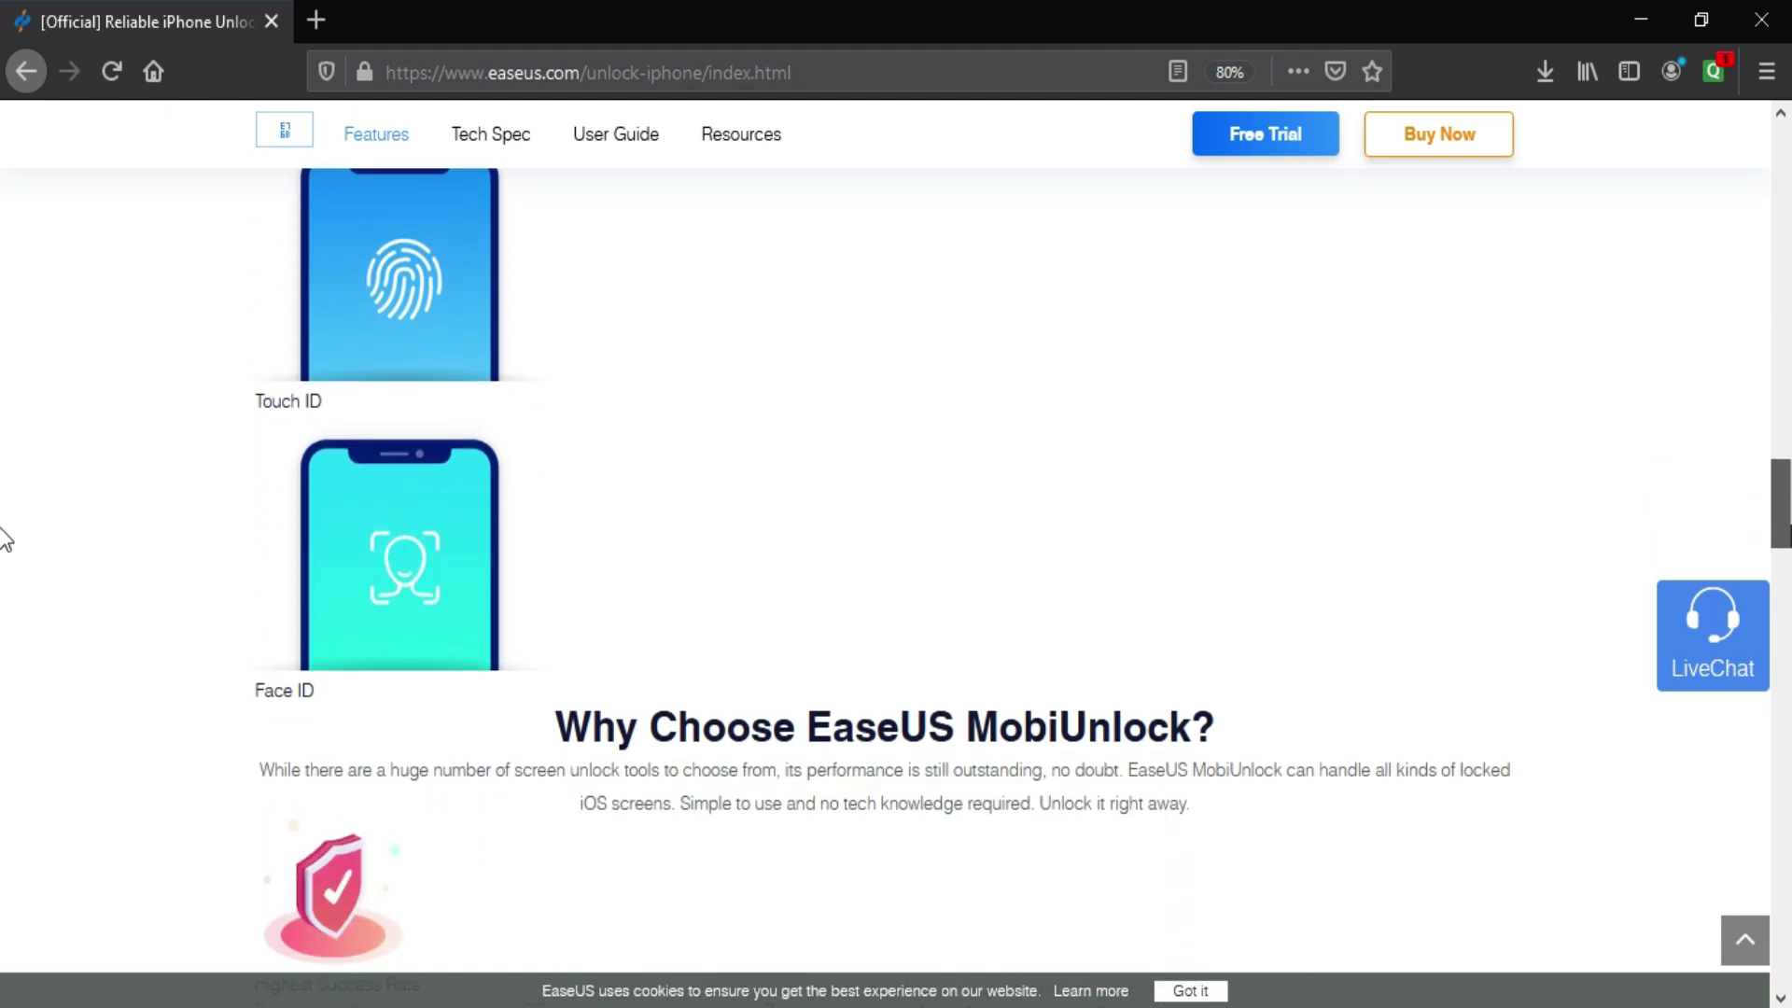
scroll(4, 572, down, 9)
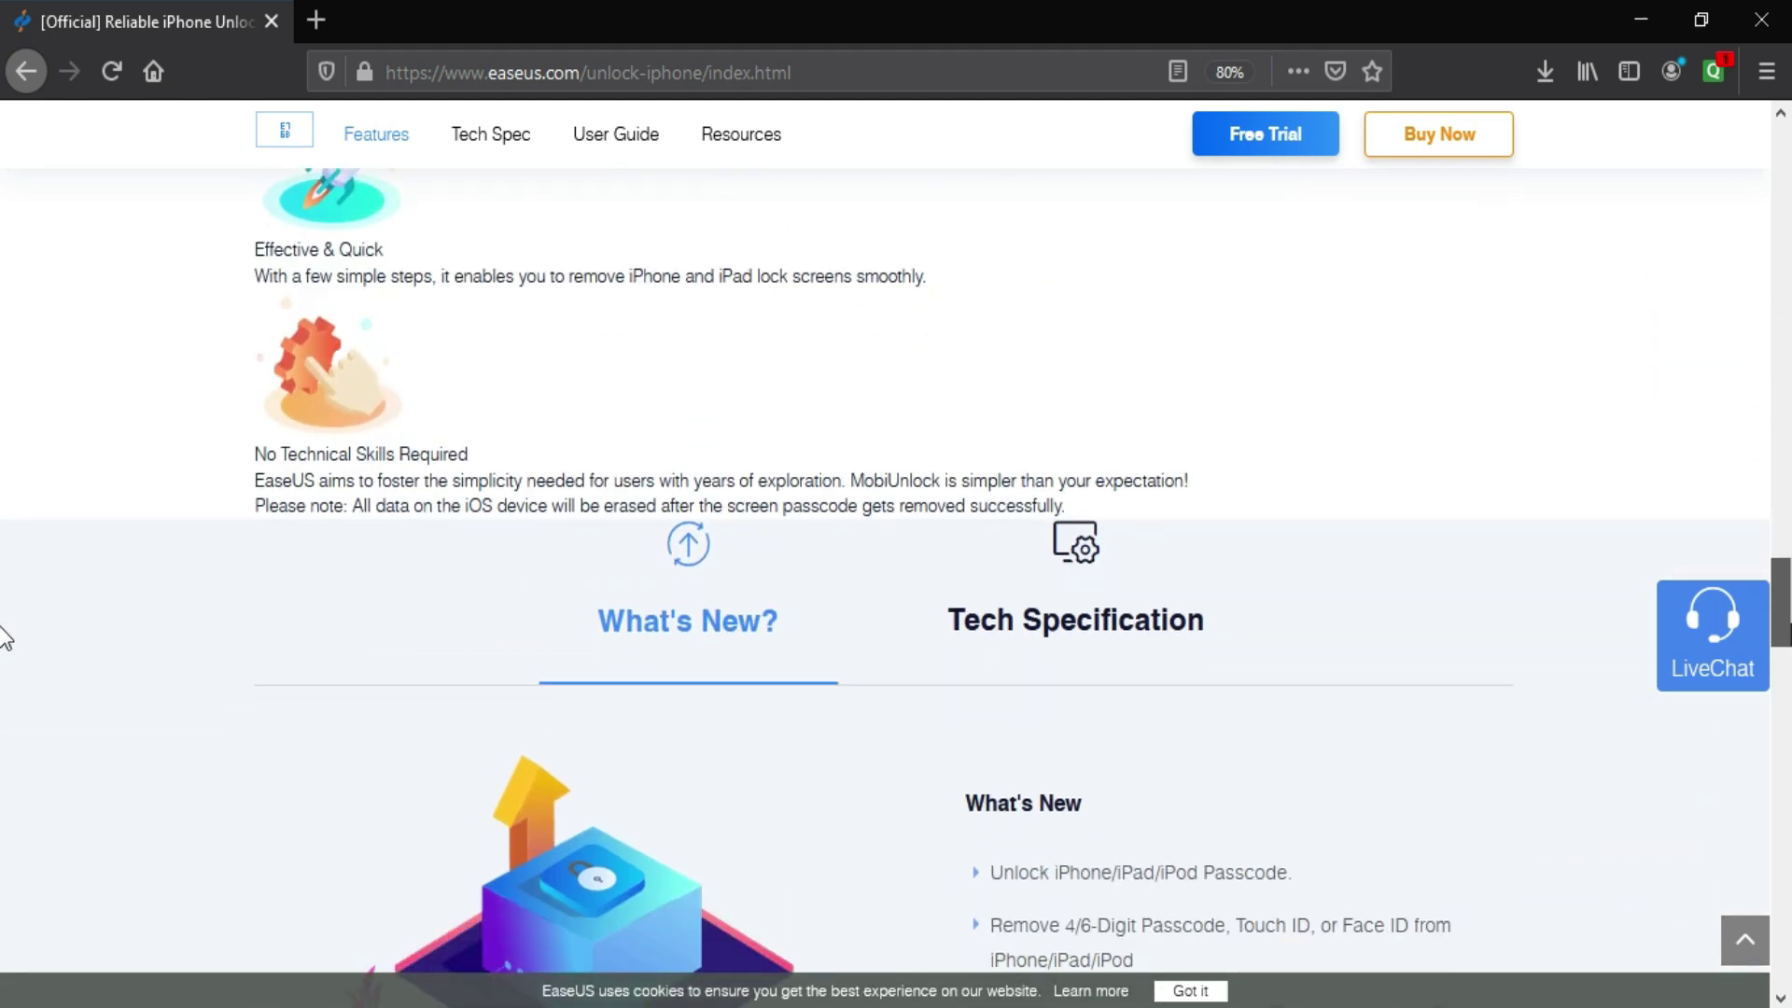
scroll(5, 667, down, 7)
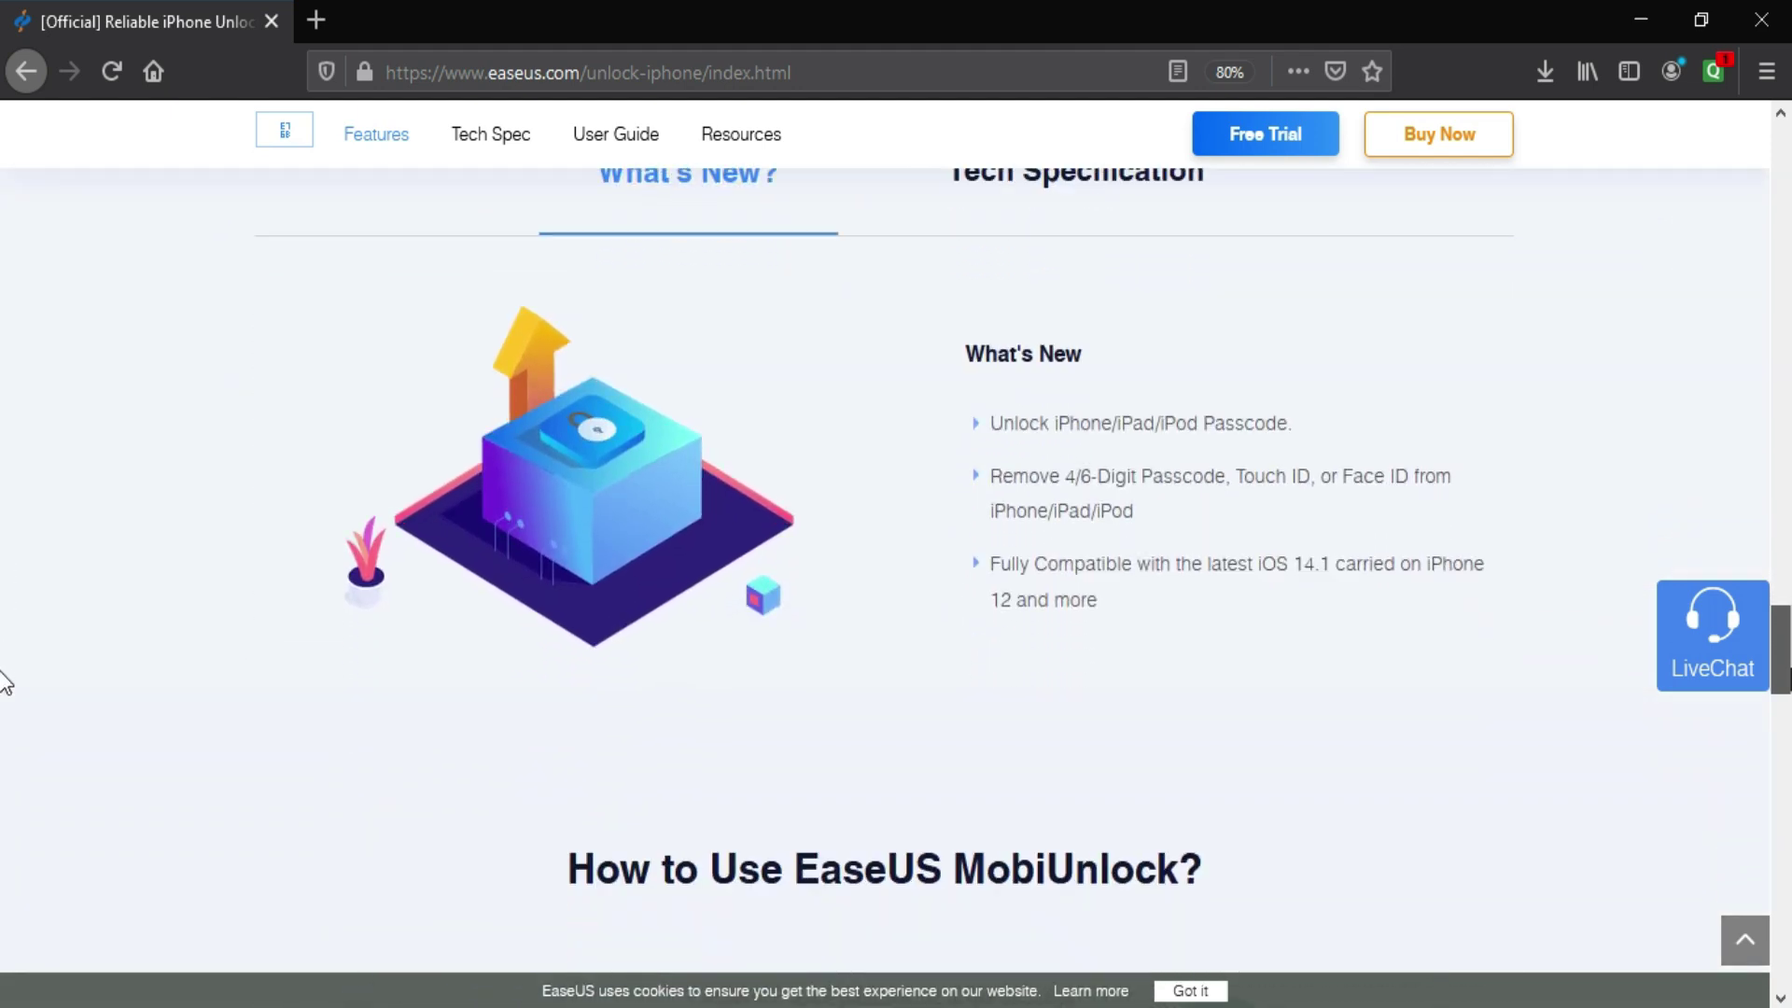
scroll(5, 731, down, 6)
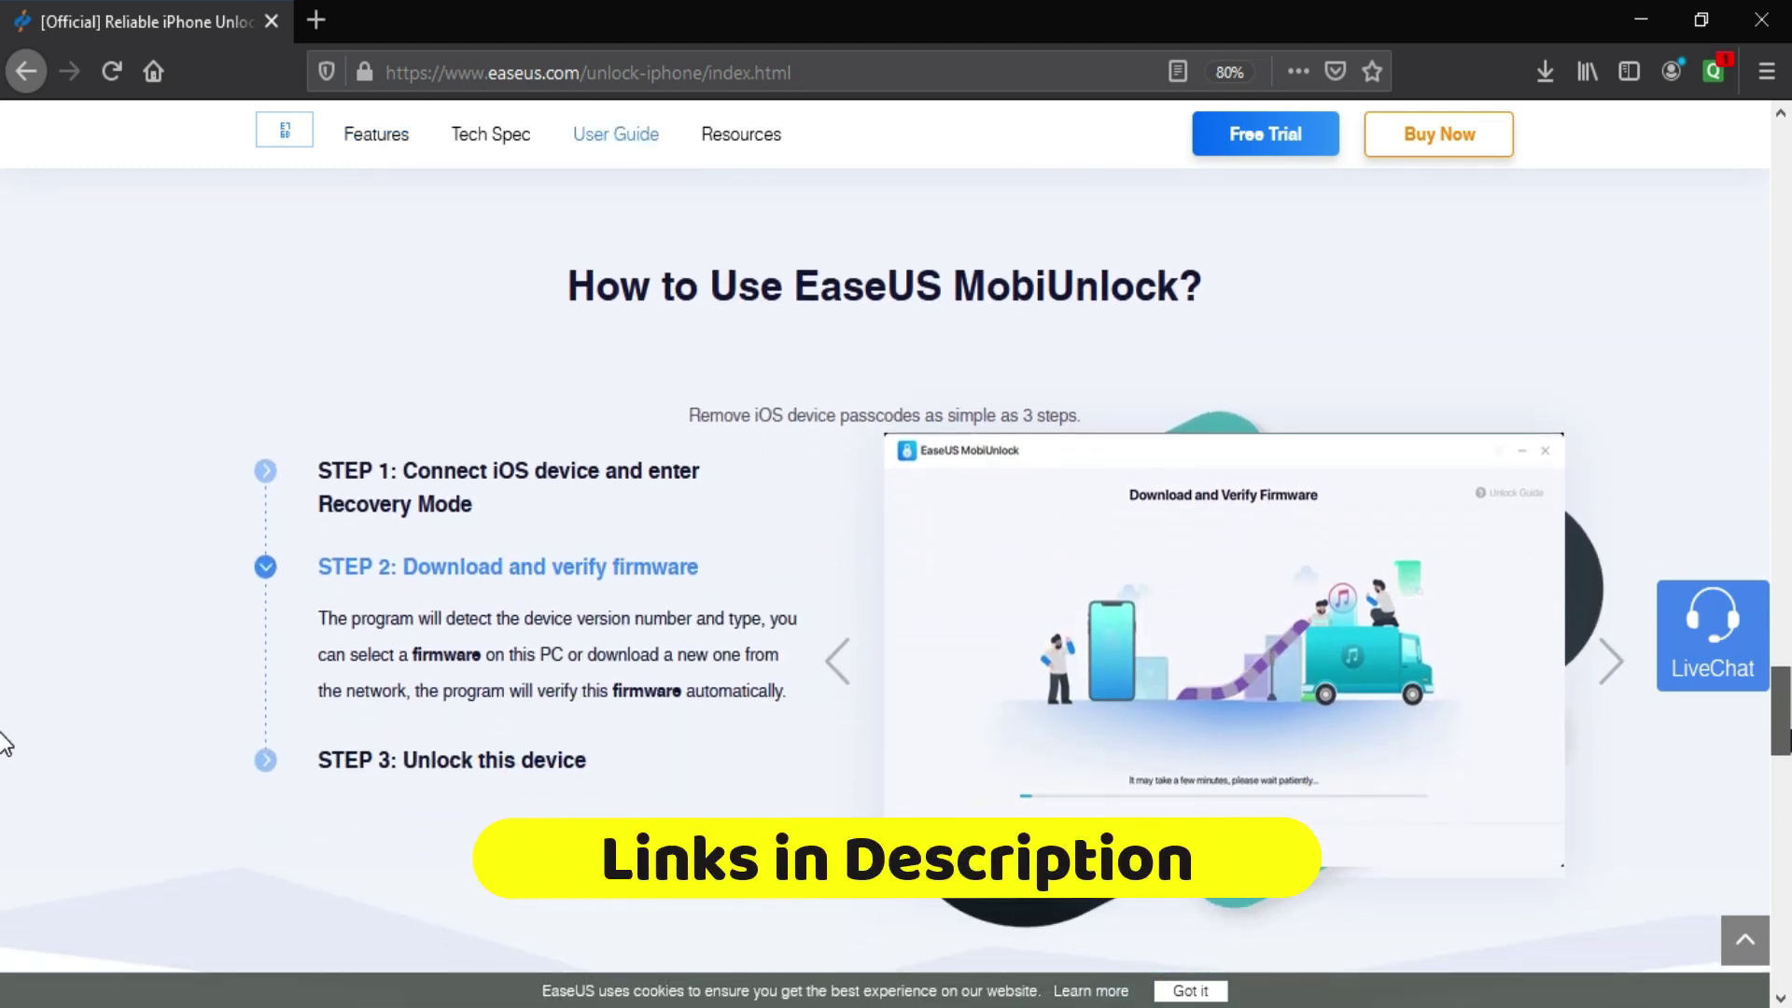
scroll(5, 812, down, 8)
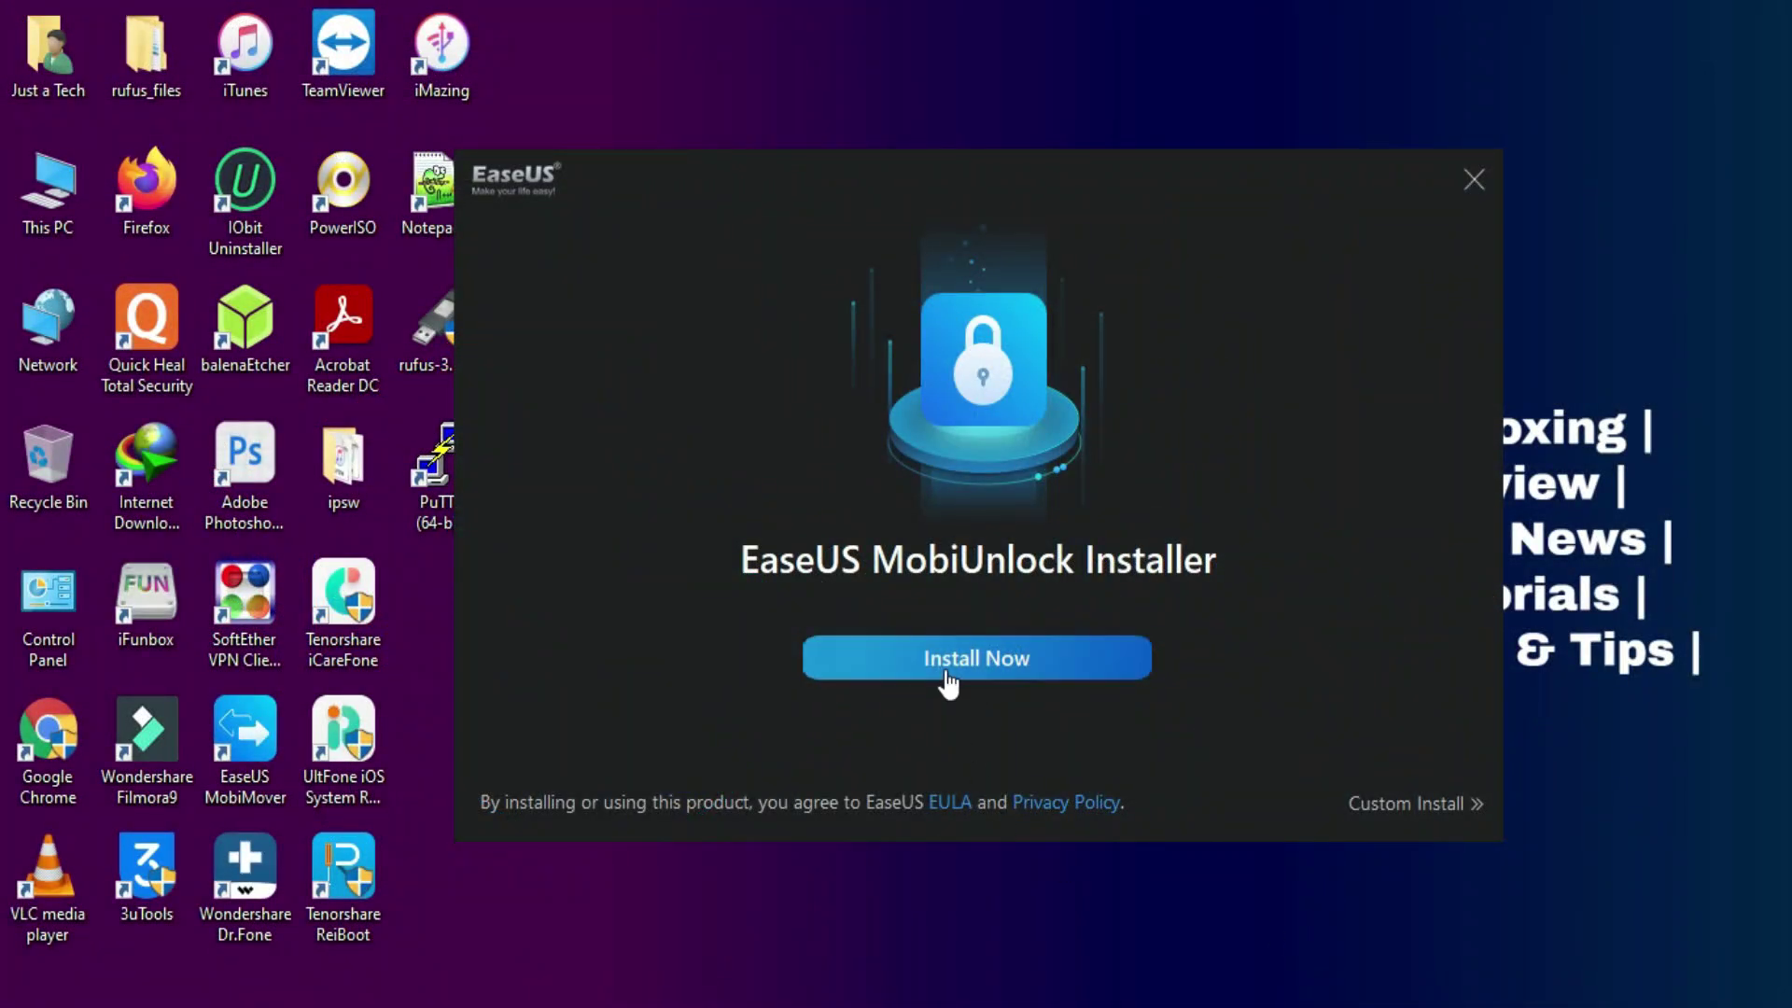
click(945, 666)
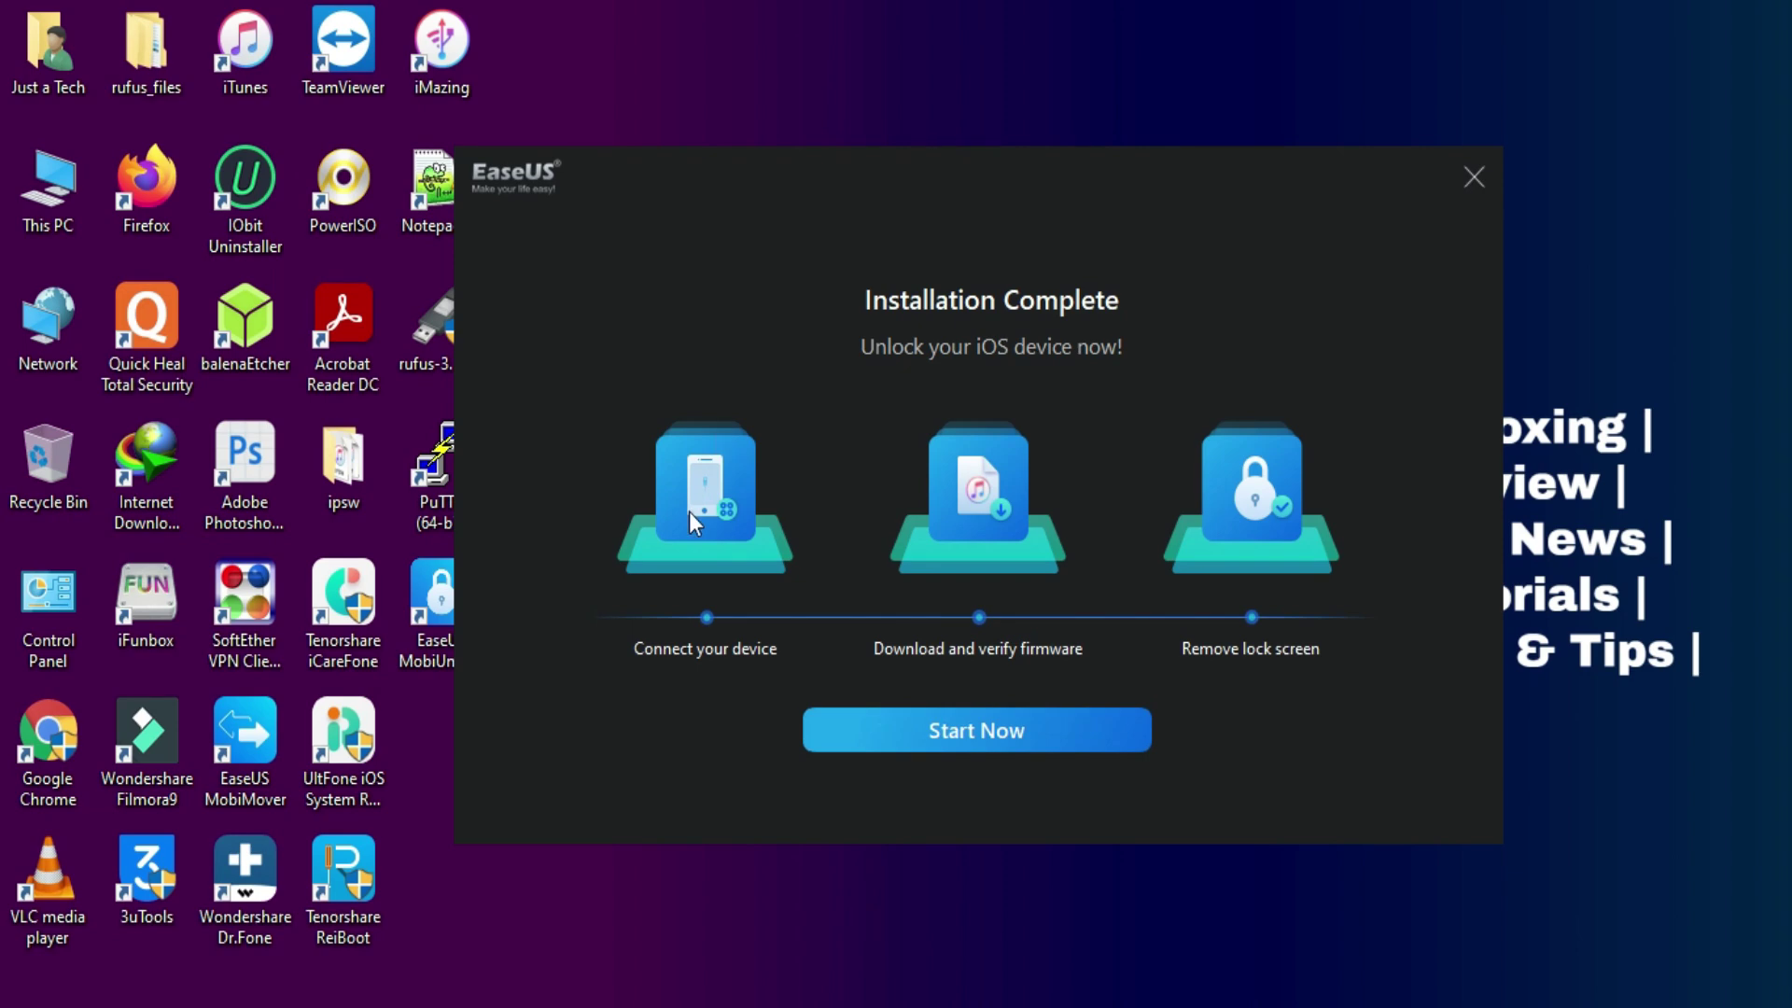
click(952, 732)
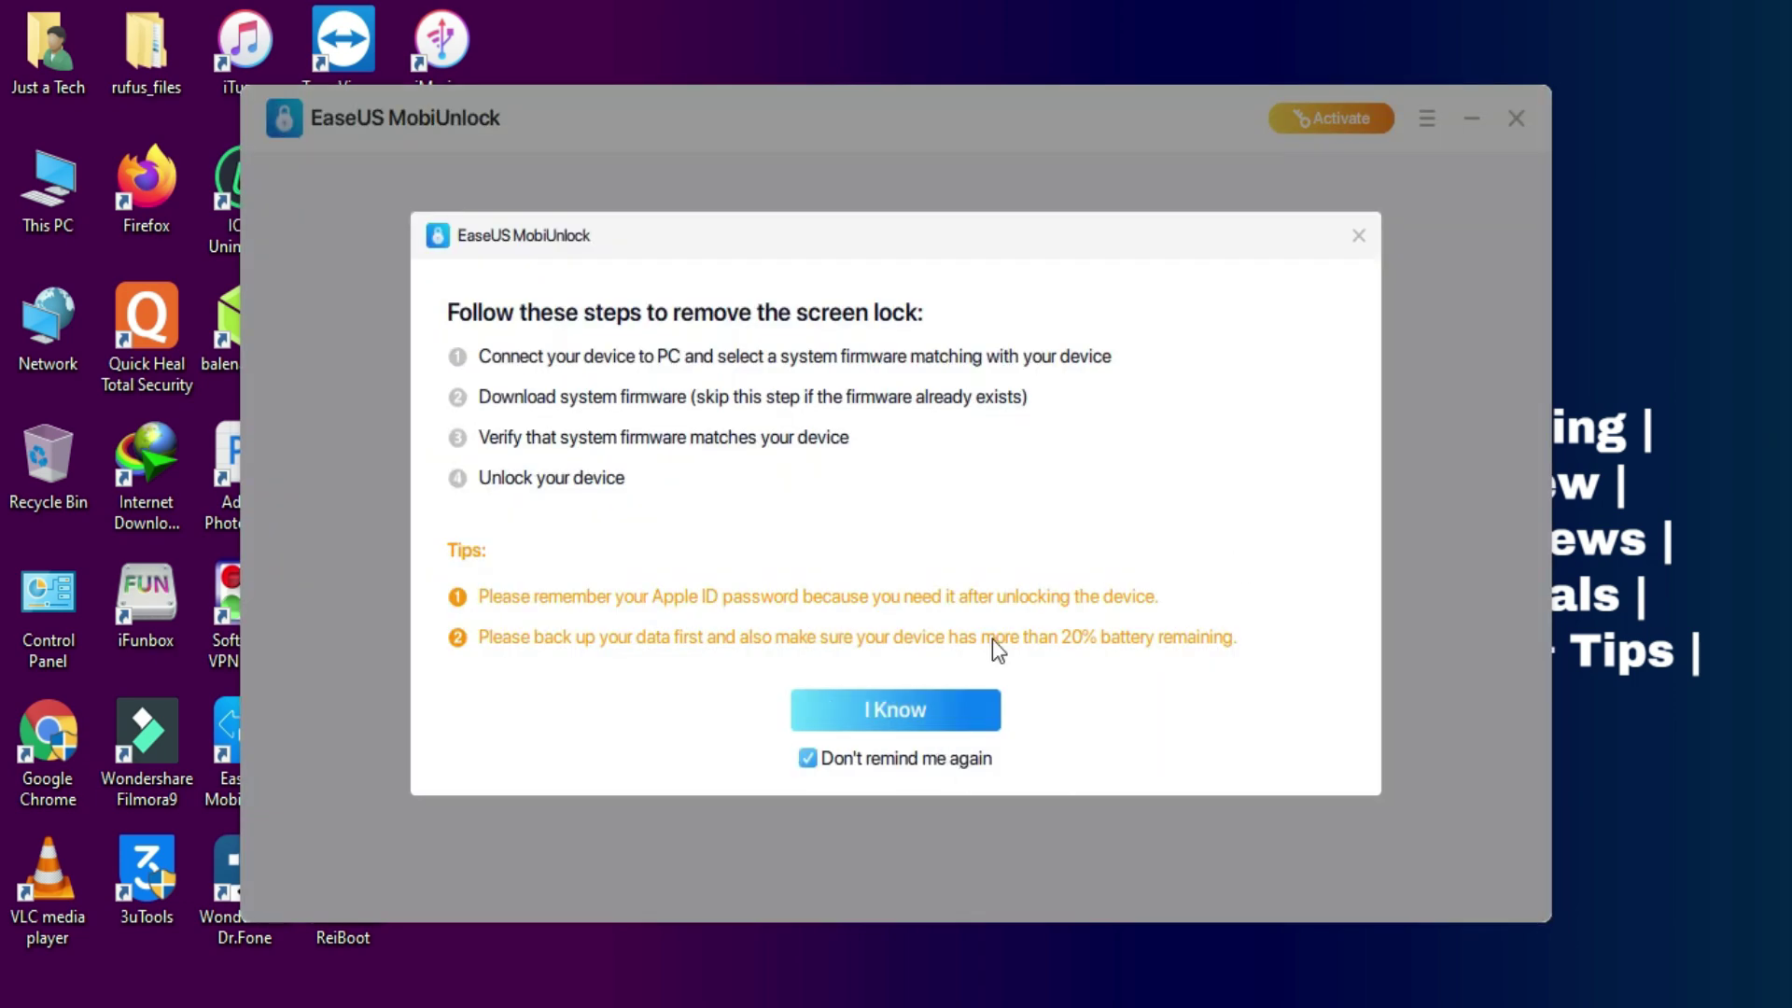
click(941, 721)
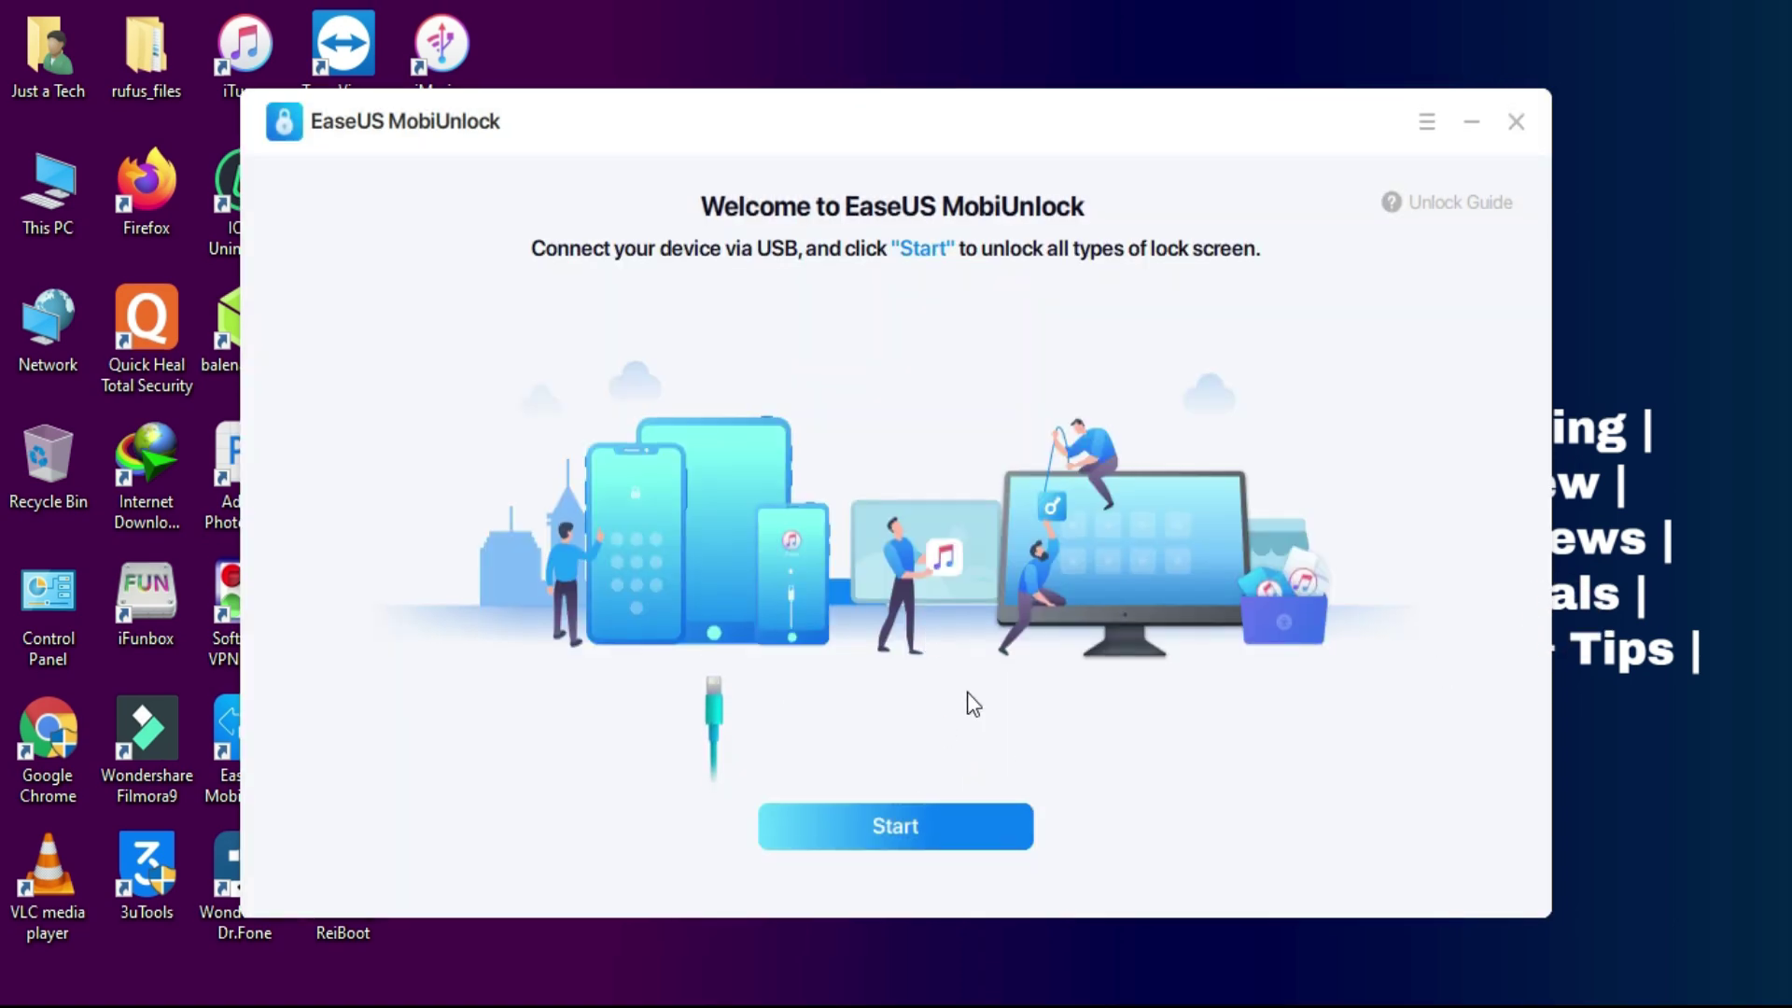
click(913, 830)
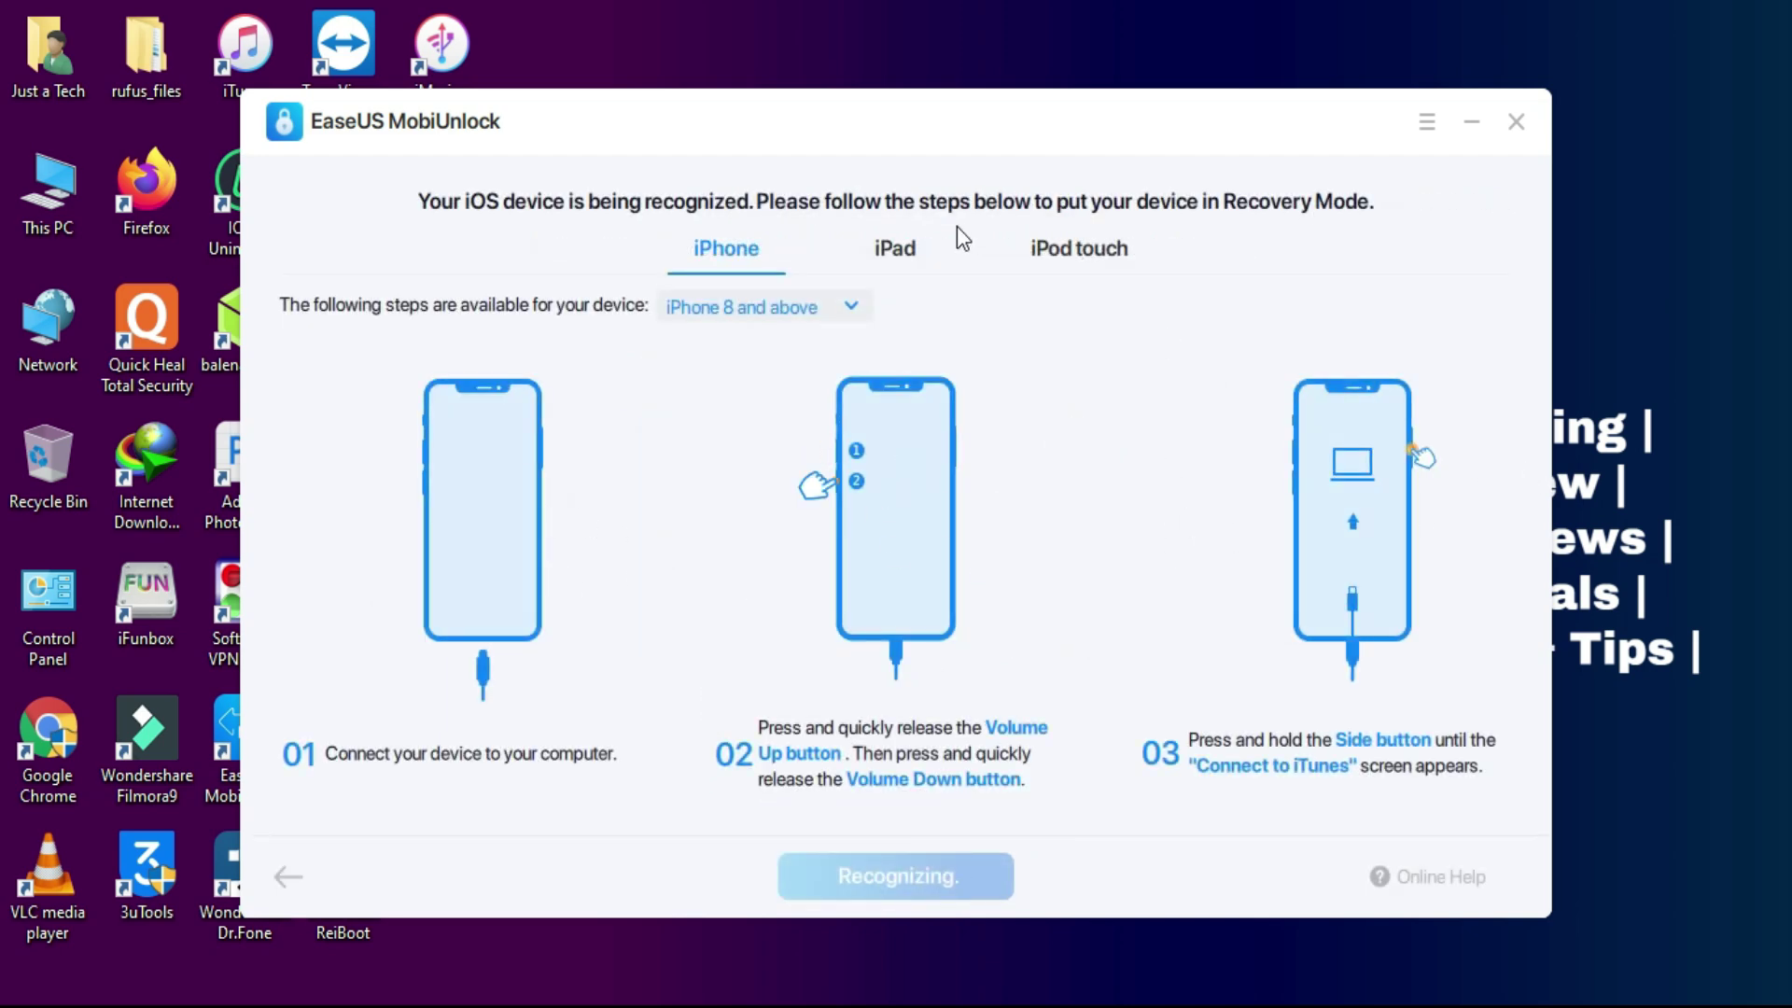
click(879, 257)
click(1079, 249)
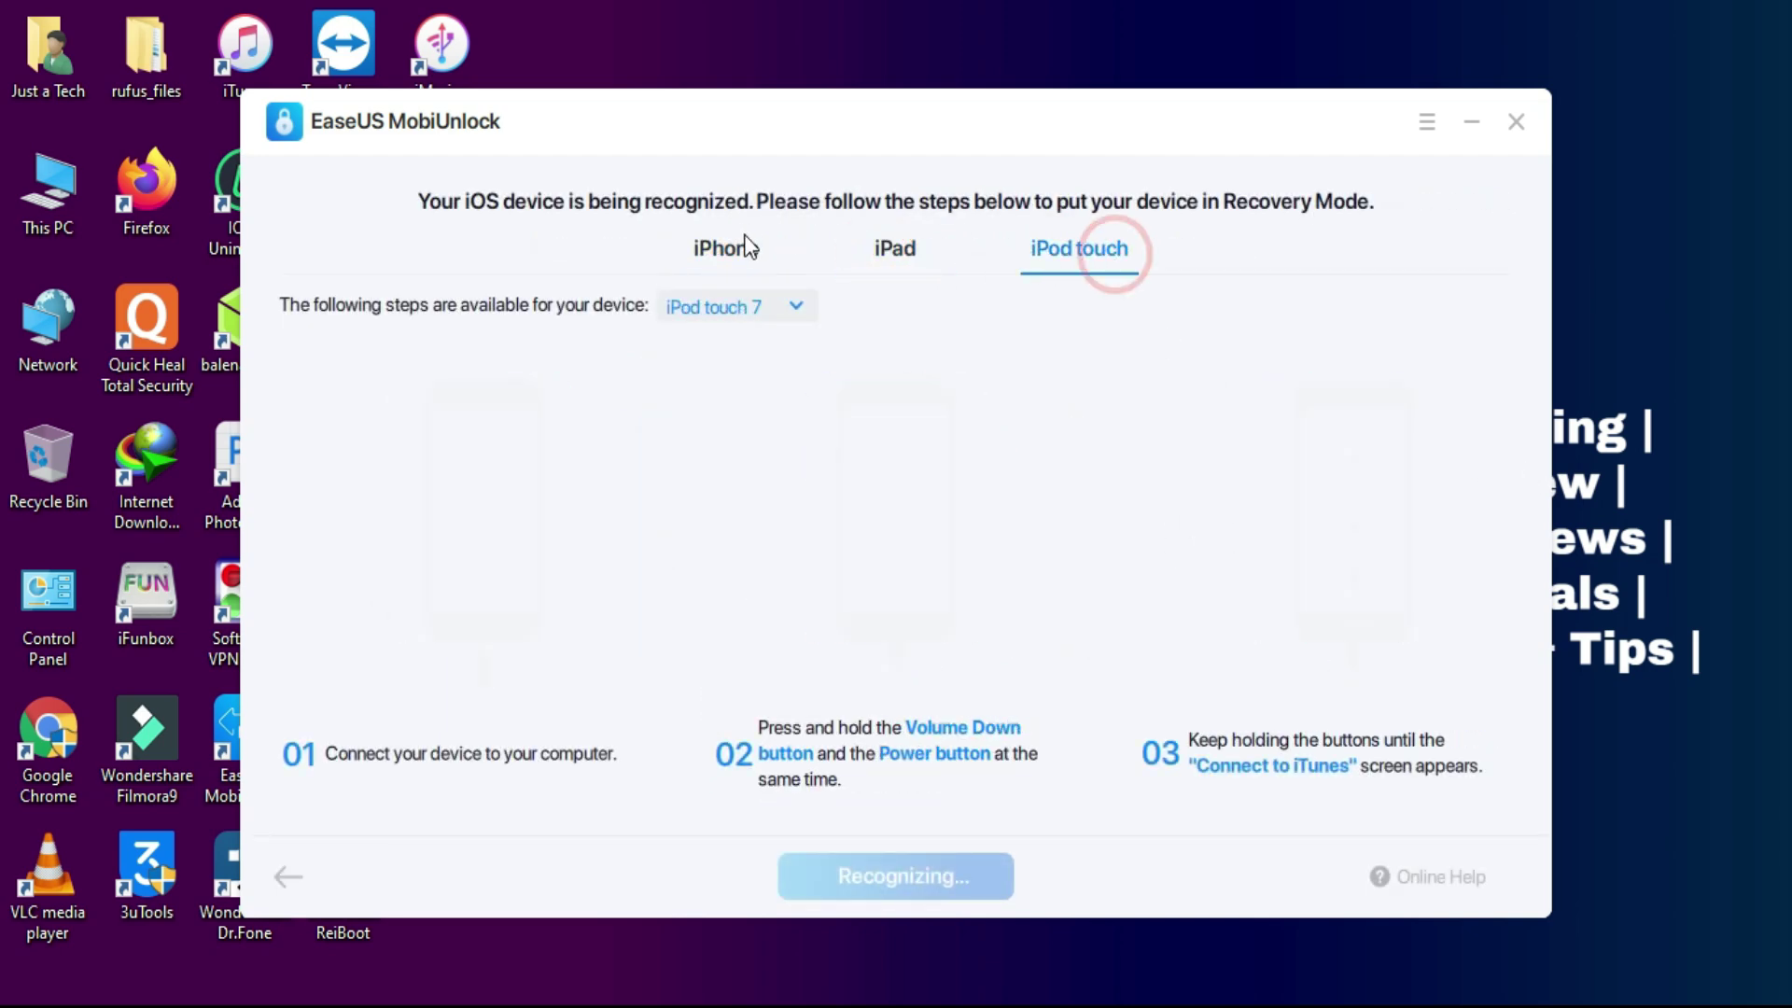
click(729, 252)
click(763, 316)
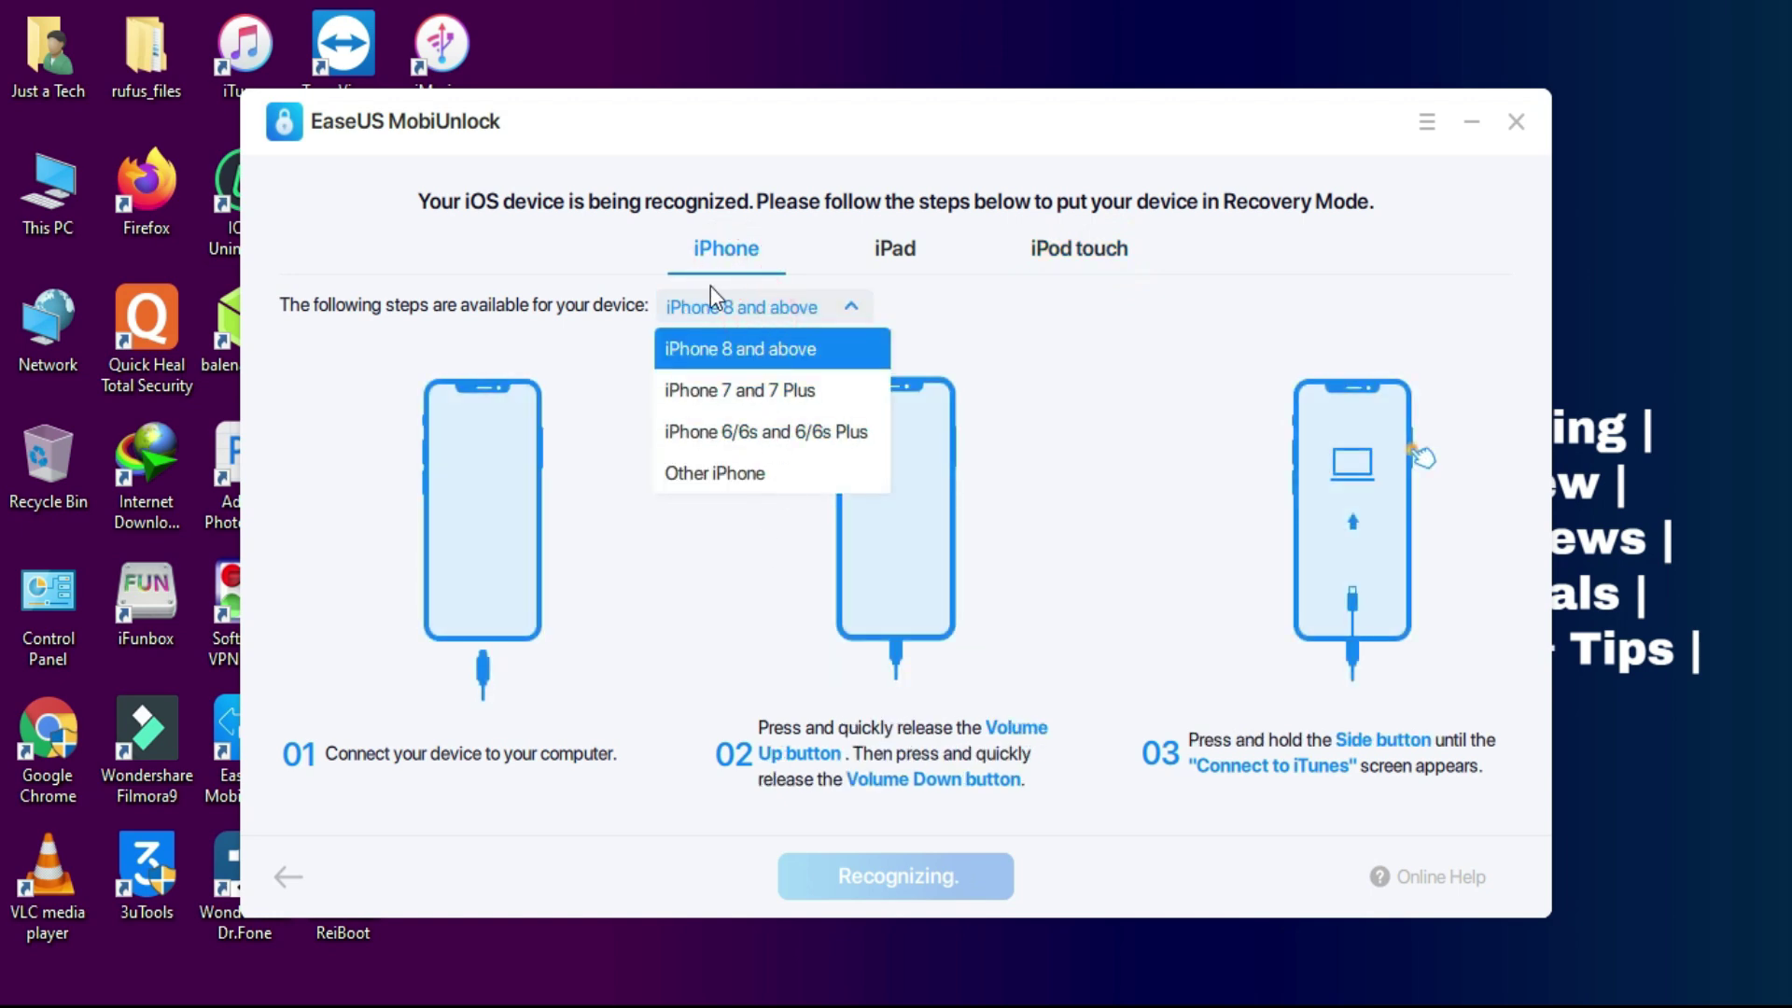
click(714, 253)
click(844, 246)
click(871, 254)
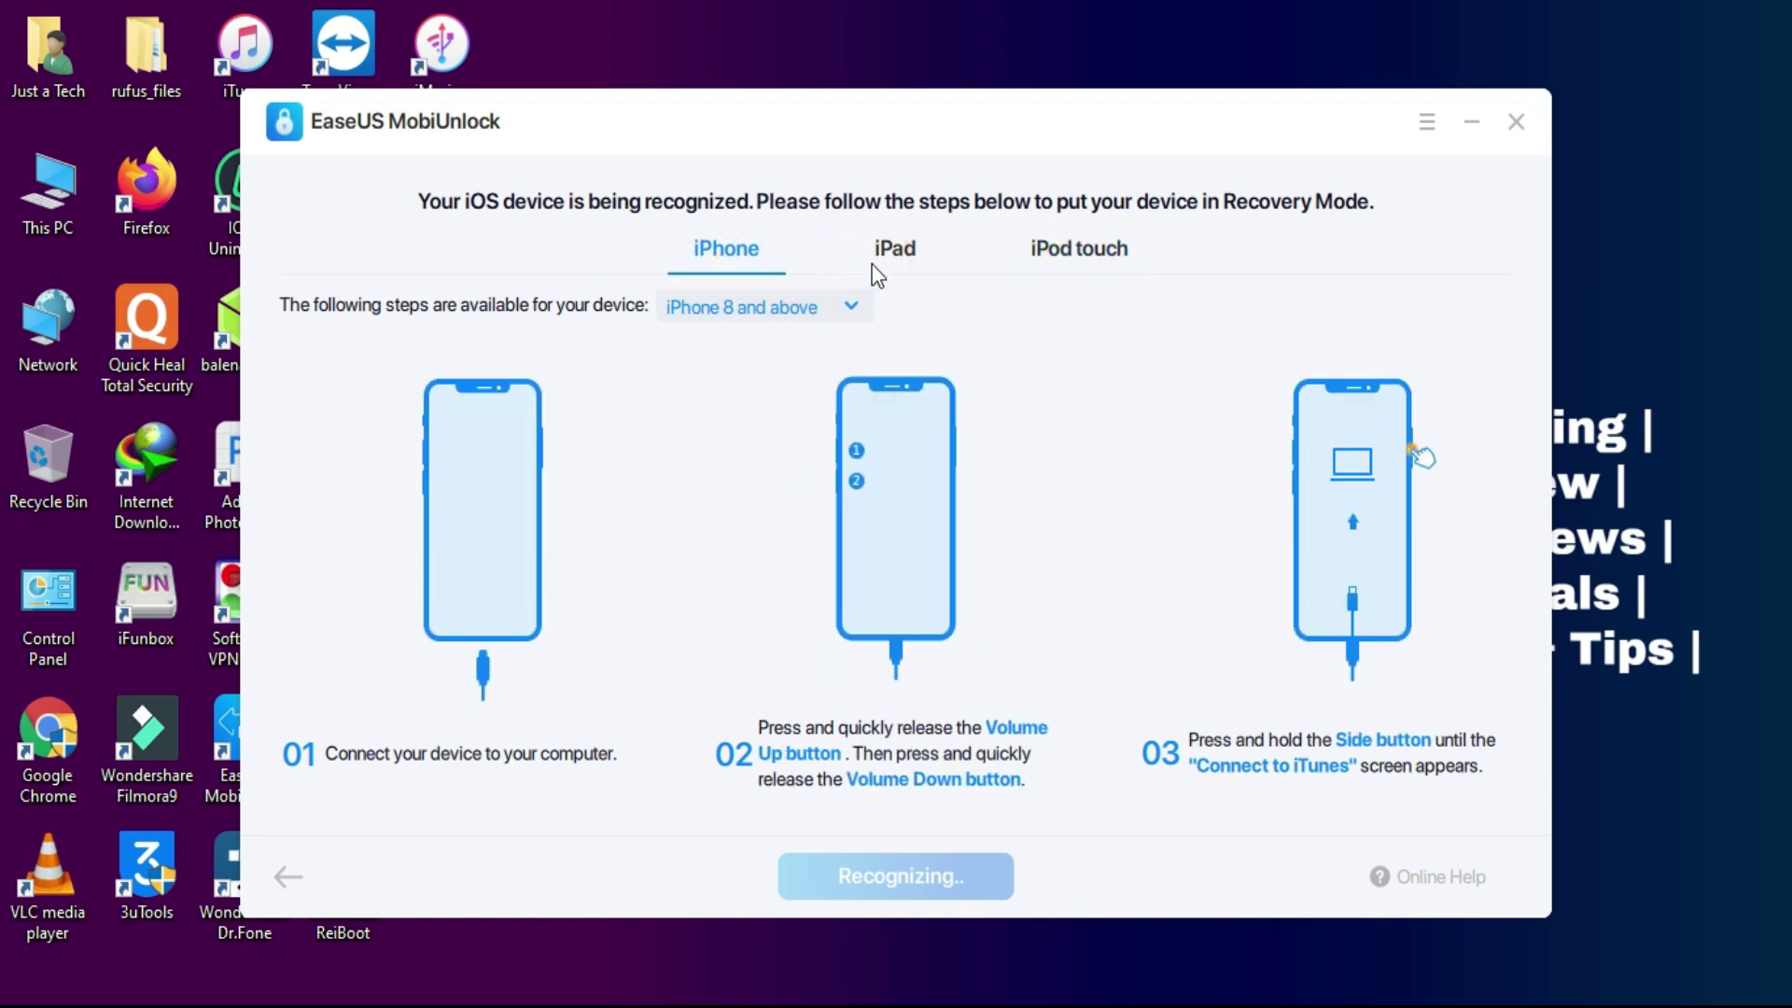
click(871, 262)
click(796, 315)
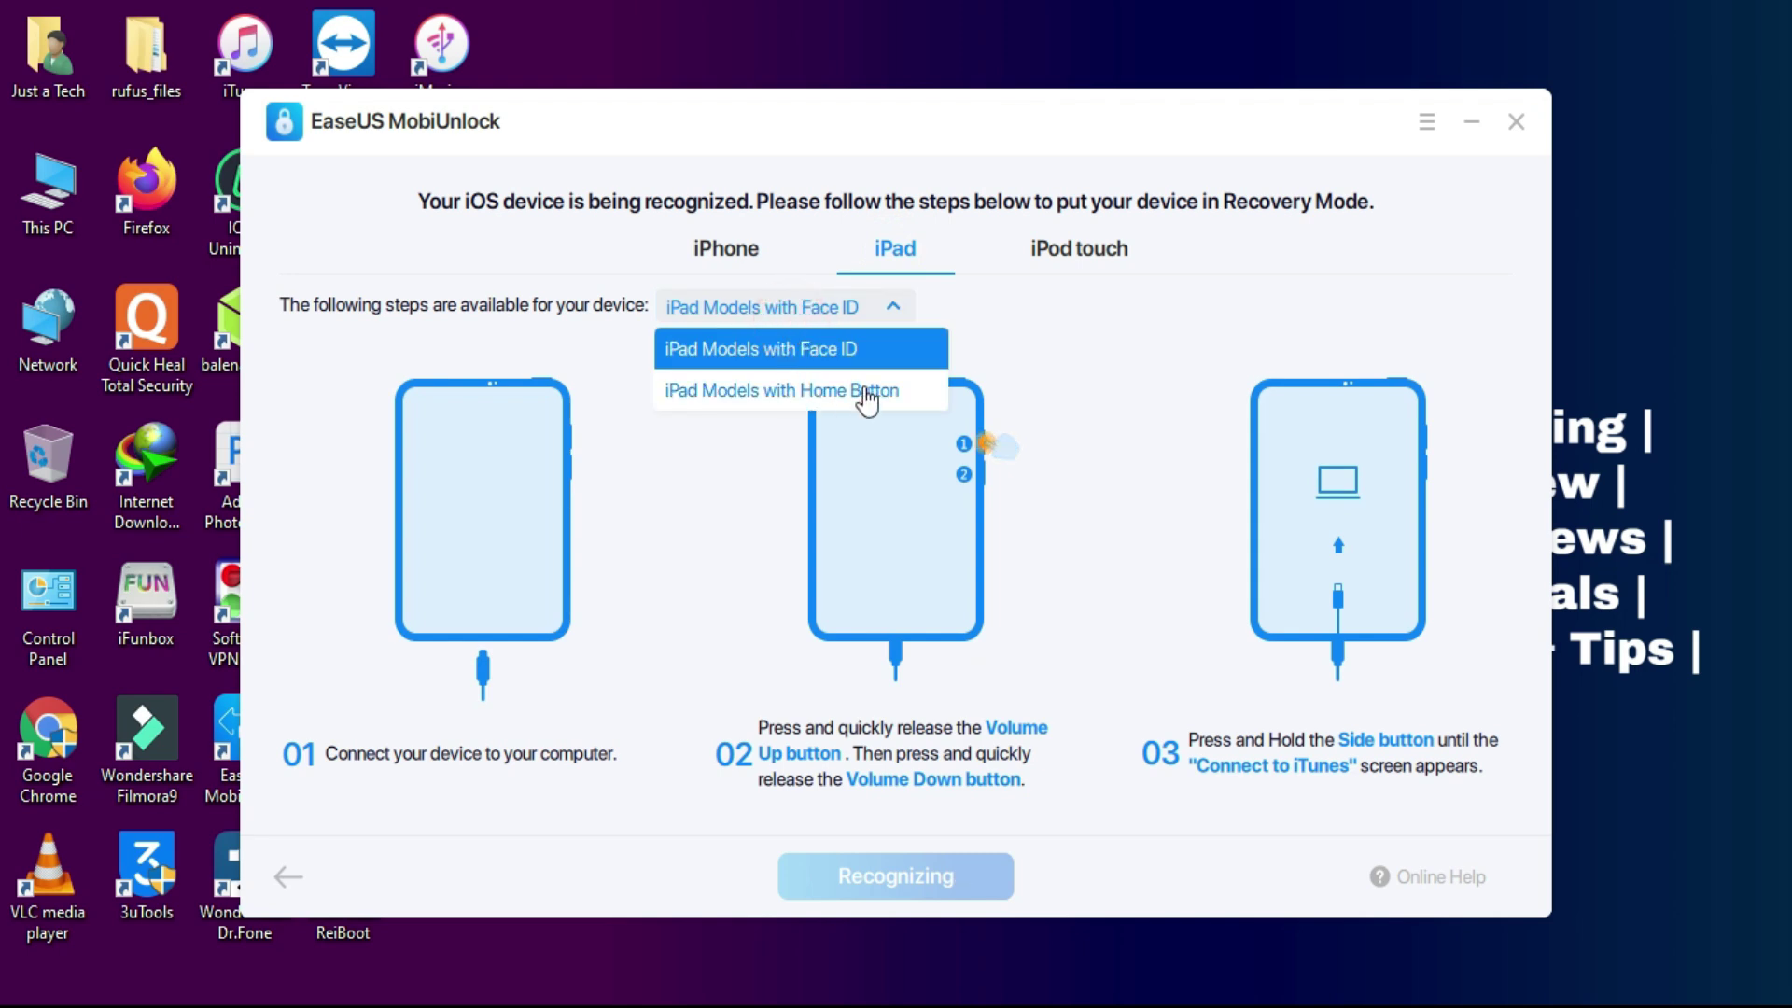
click(1076, 248)
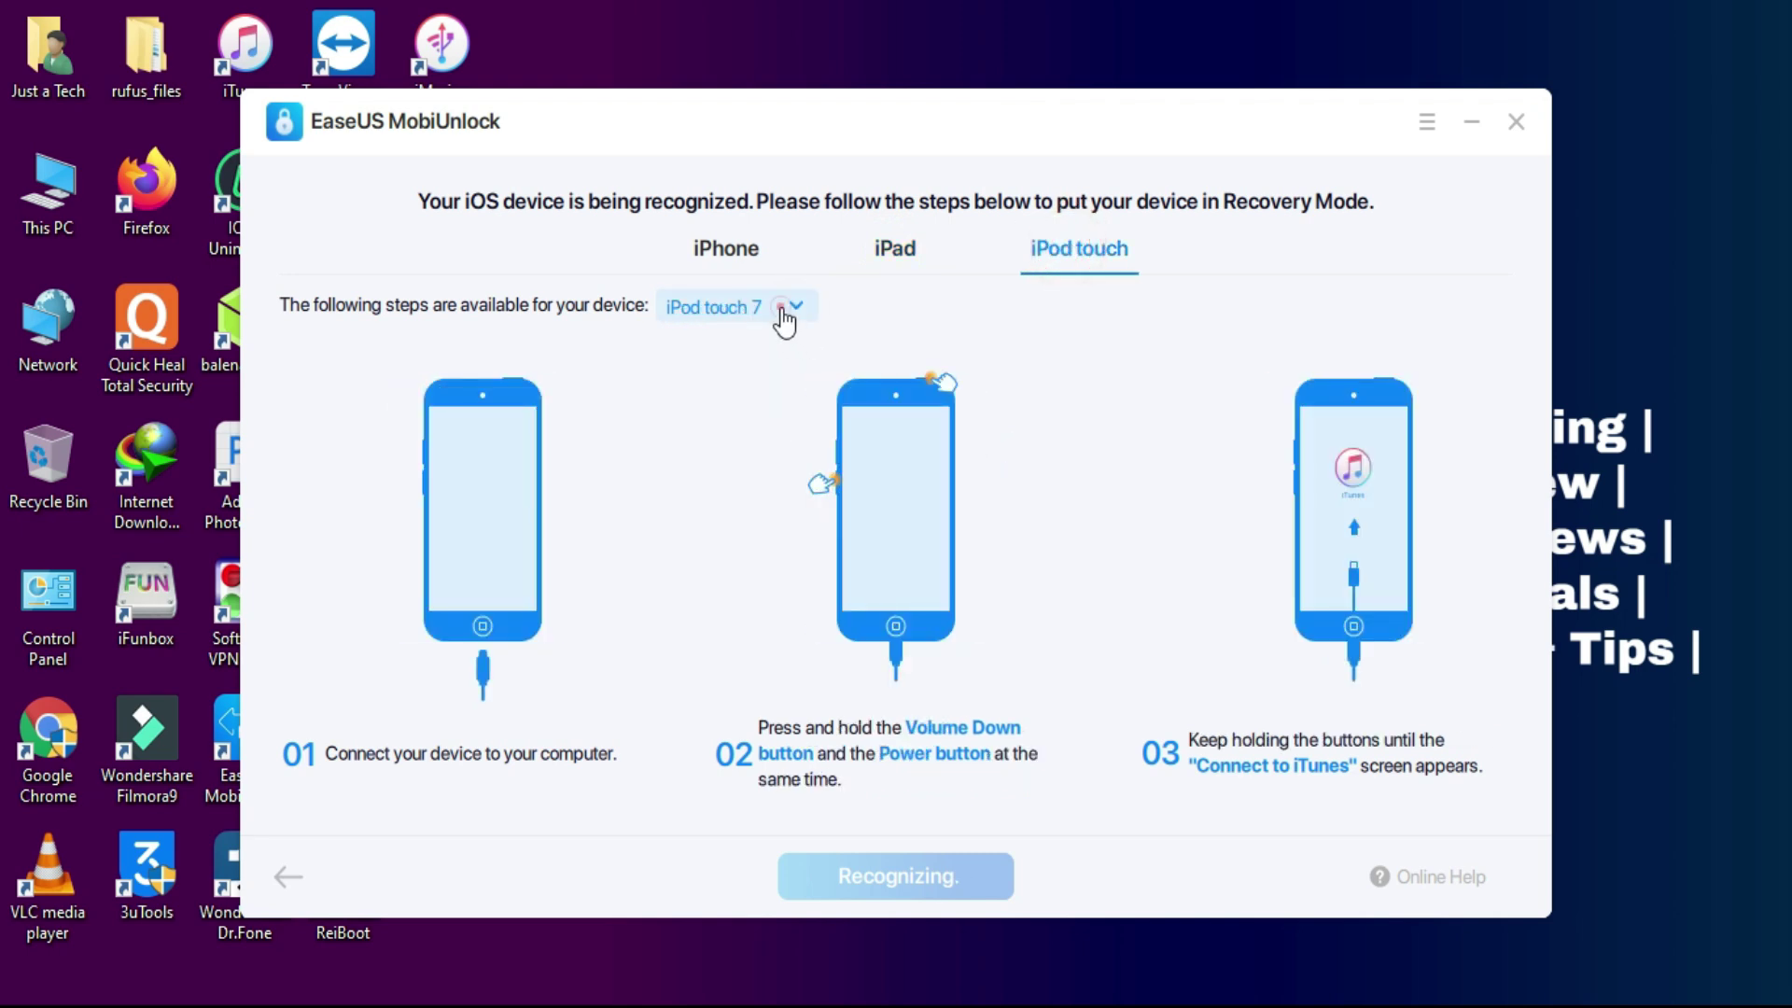
click(789, 307)
click(717, 241)
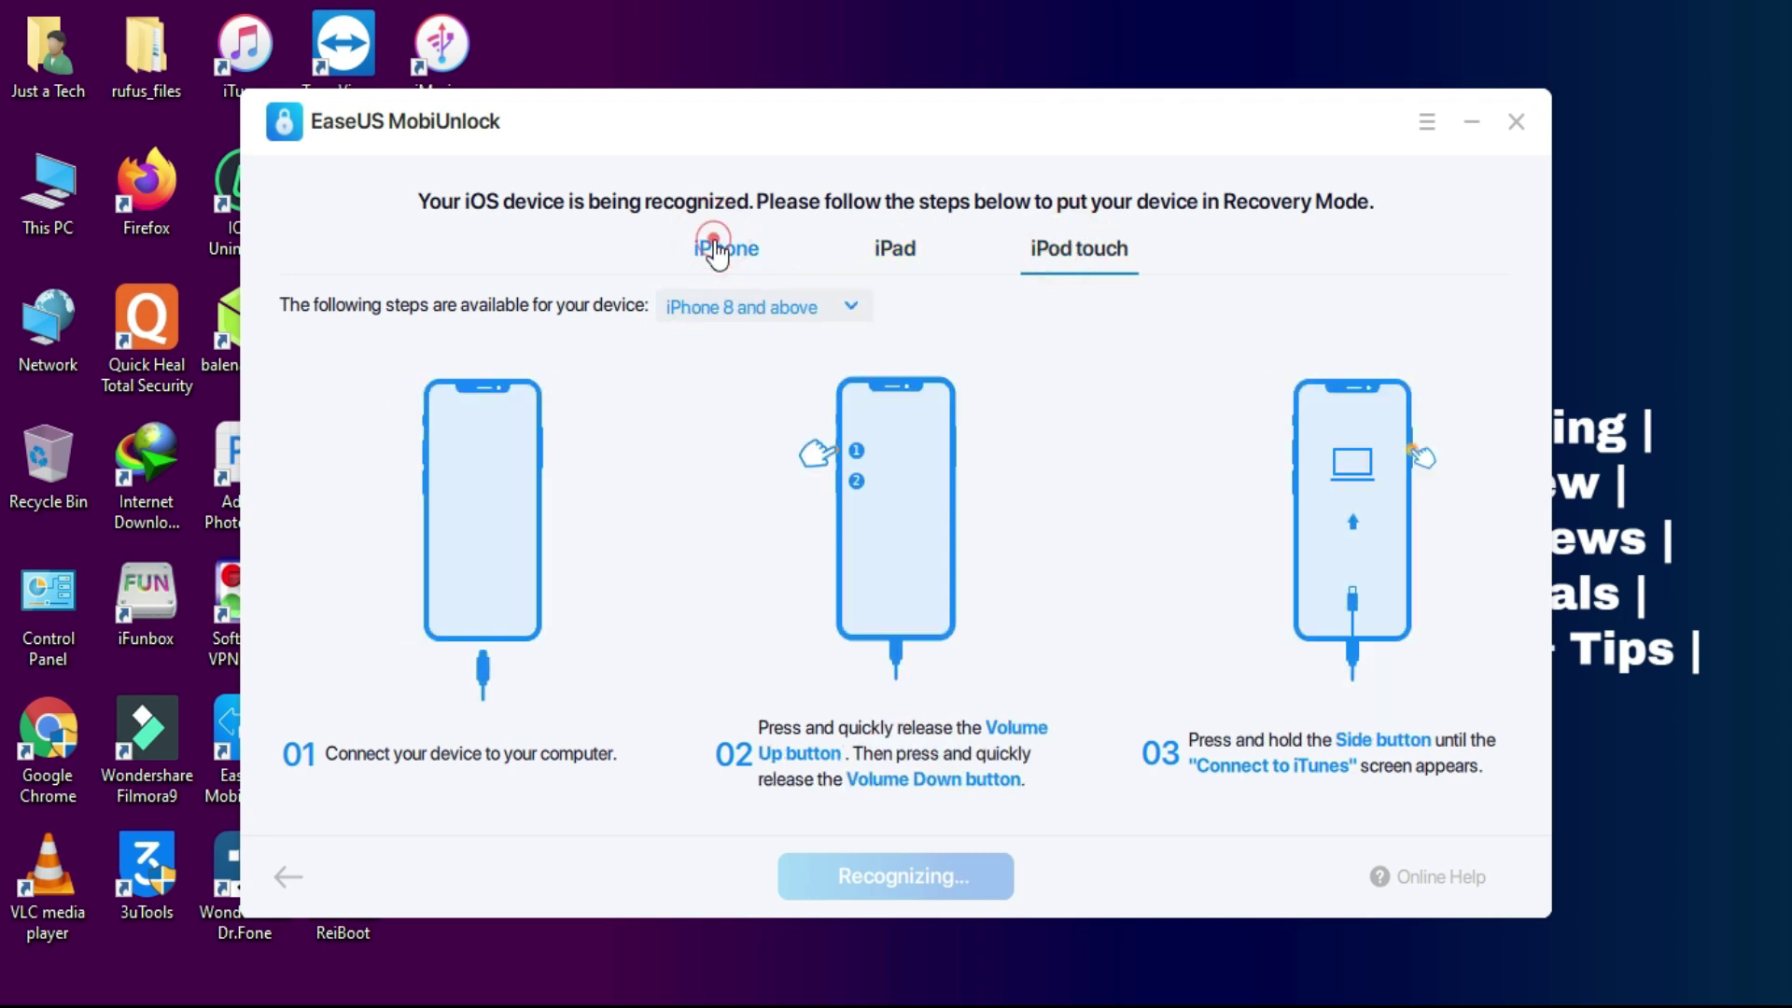
click(288, 878)
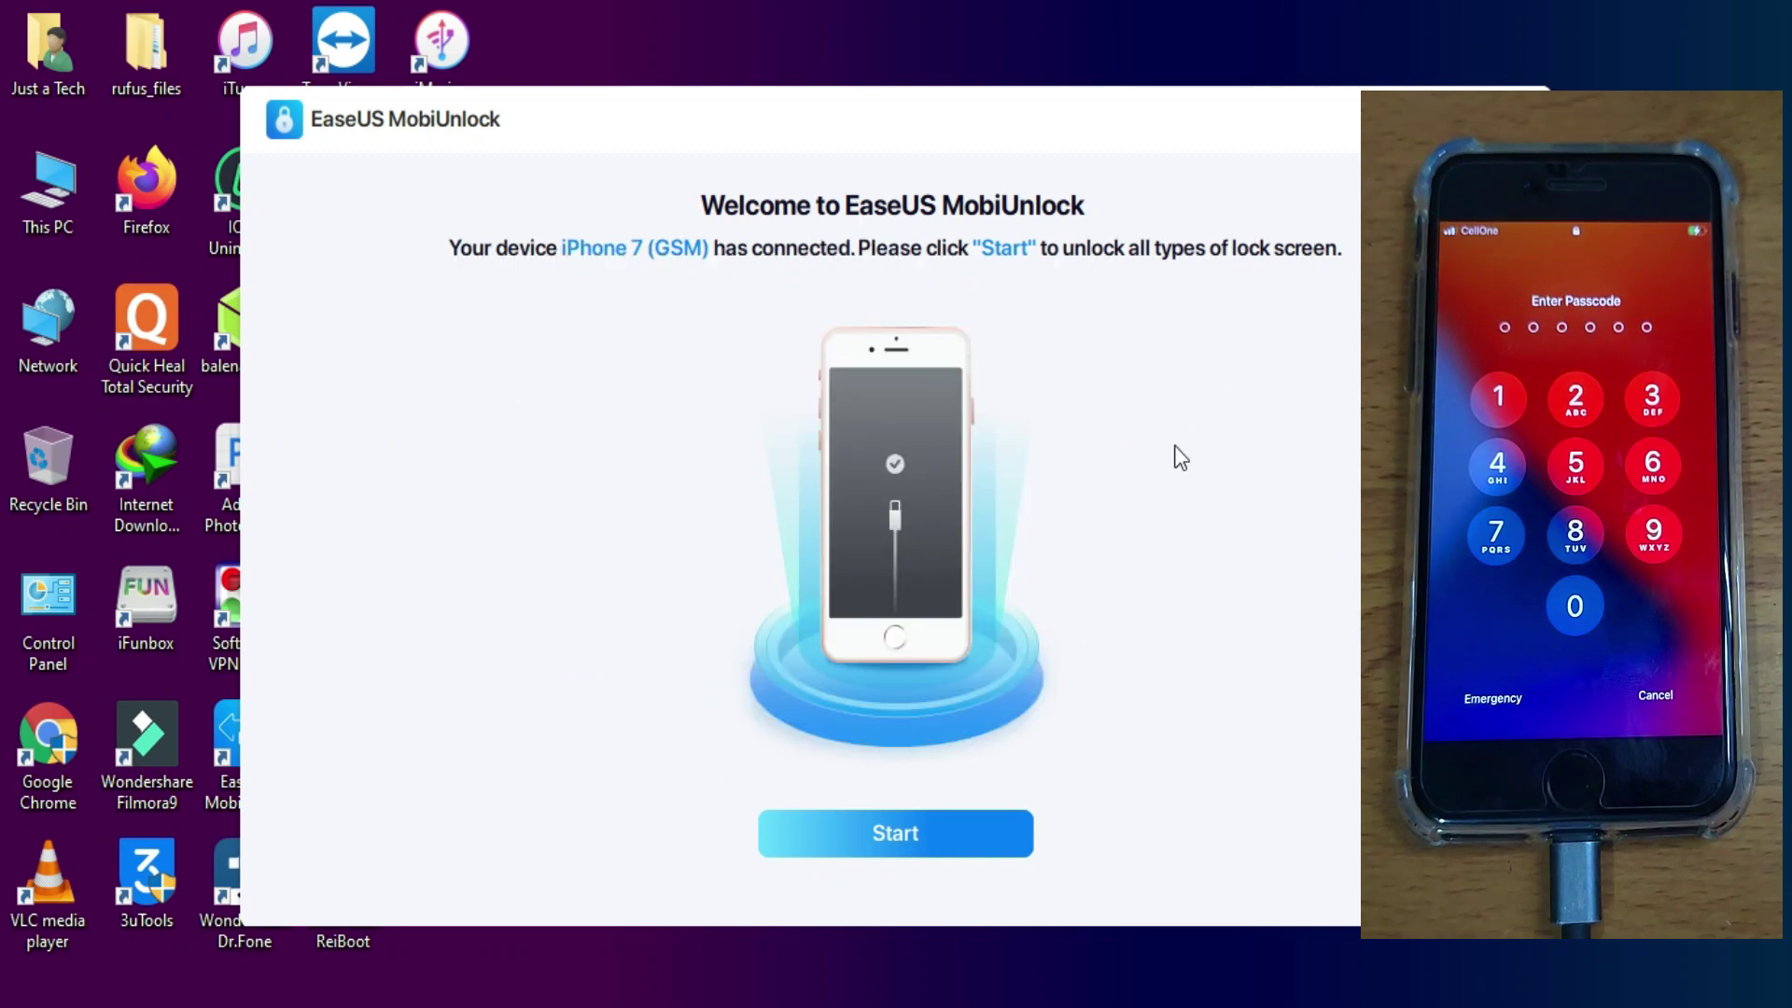
Step: Start unlocking the iPhone 7 and load iPhone_4.7_P3_14.2_18B92_Restore.ipsw from Desktop > ipsw
click(916, 836)
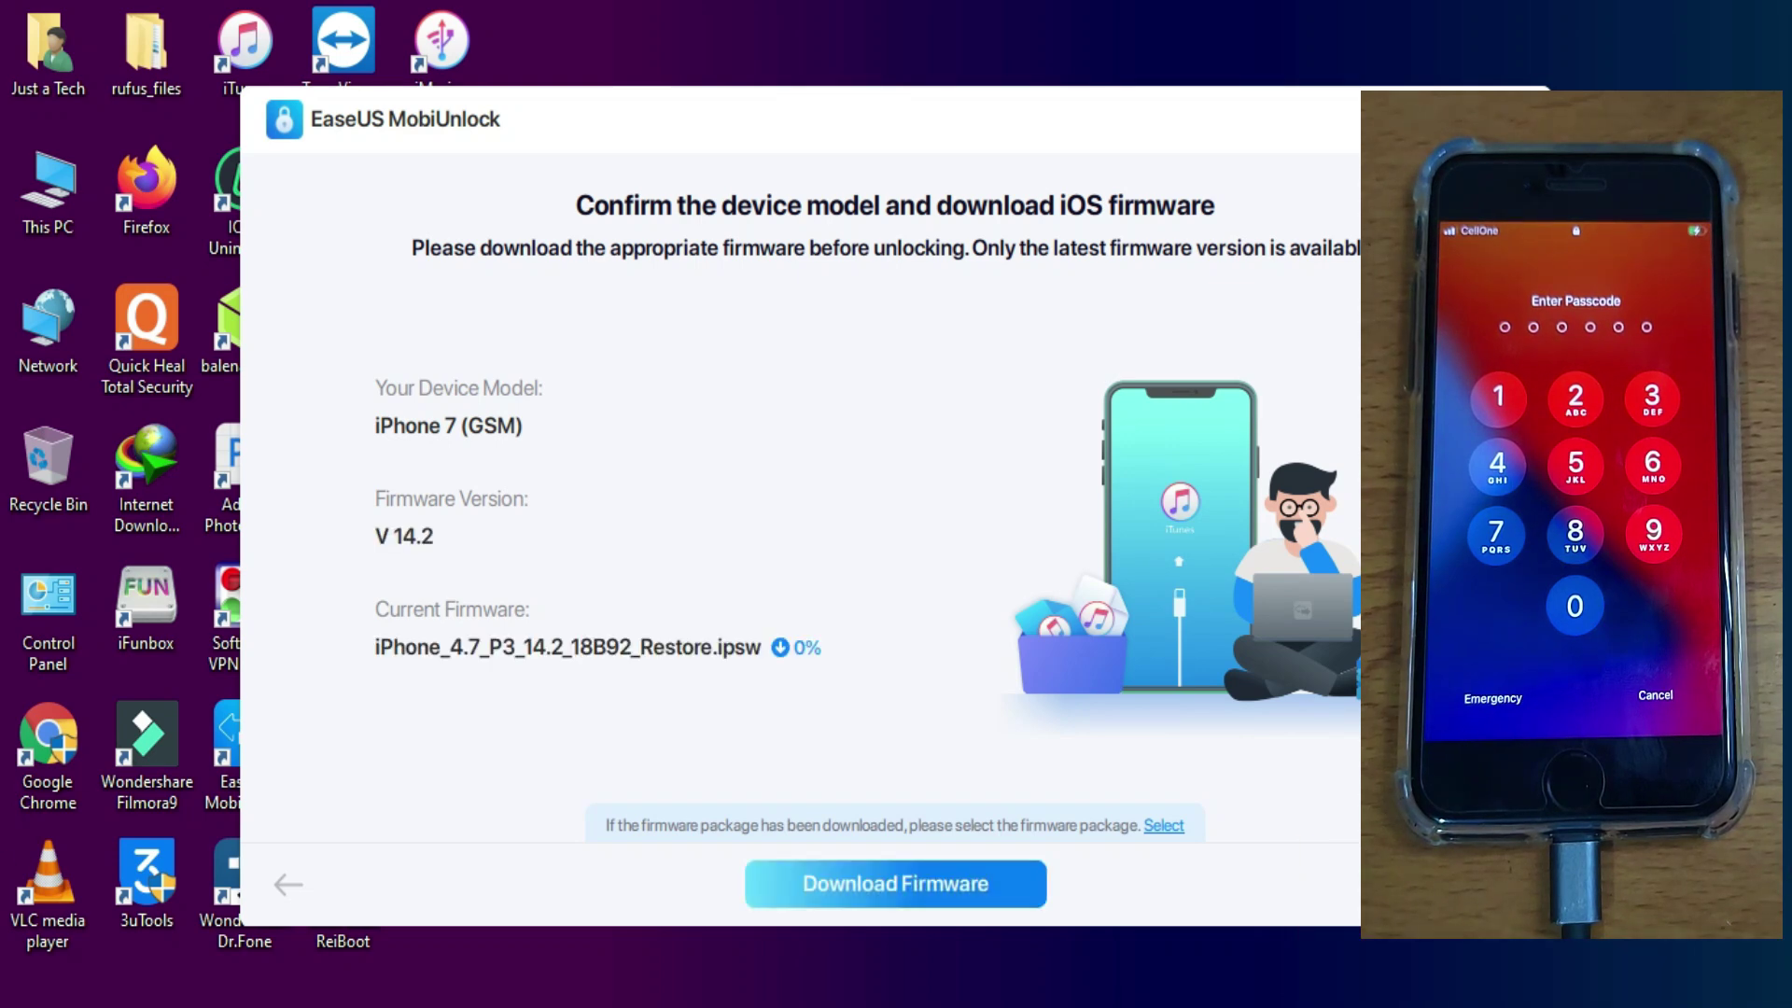
drag(602, 133, 410, 138)
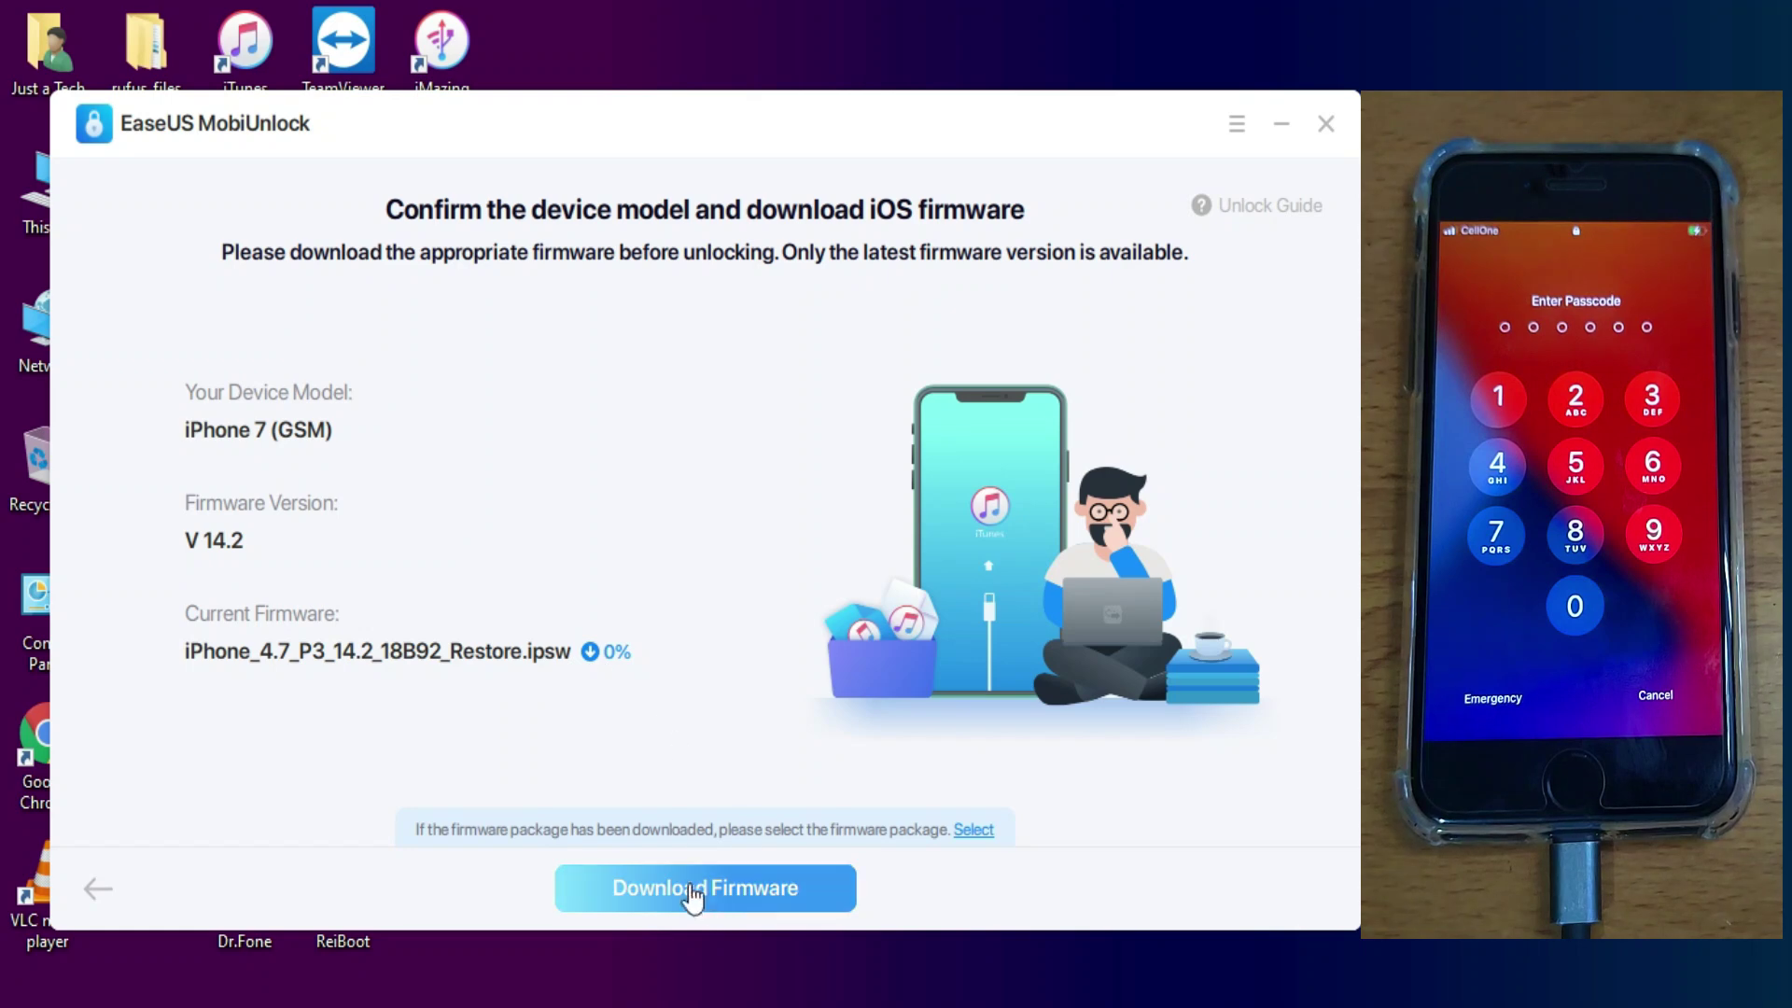
click(976, 828)
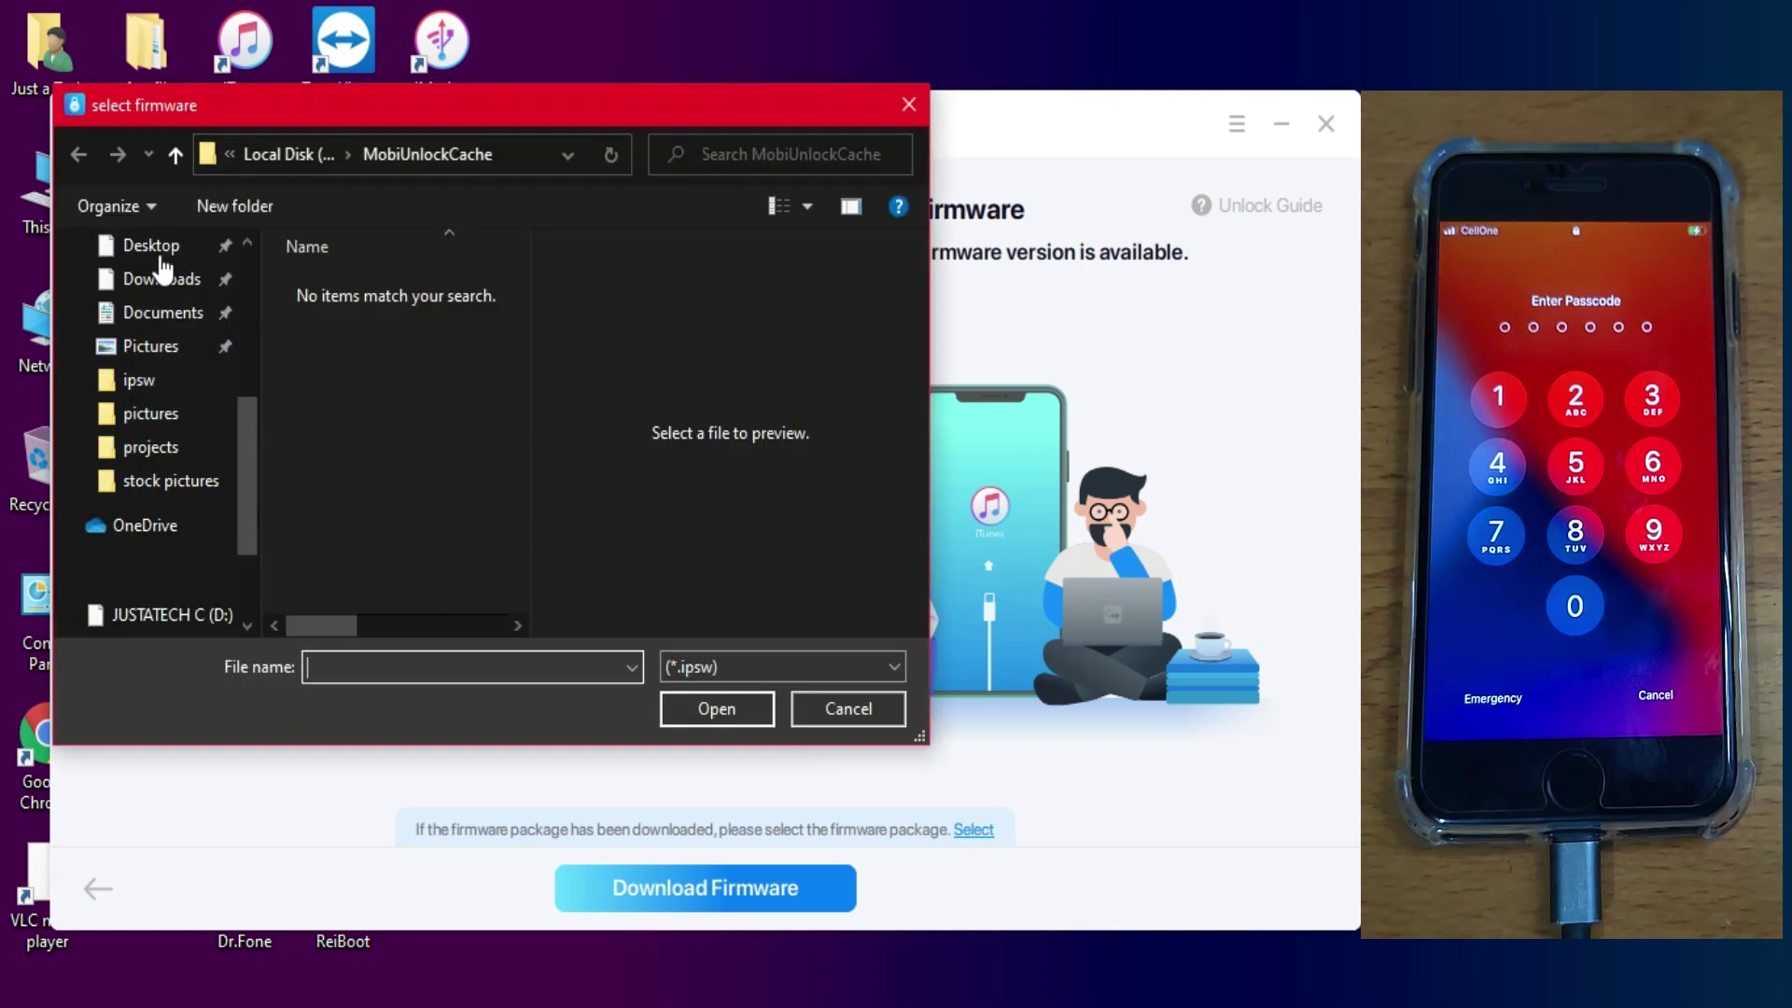
scroll(162, 271, down, 3)
click(164, 357)
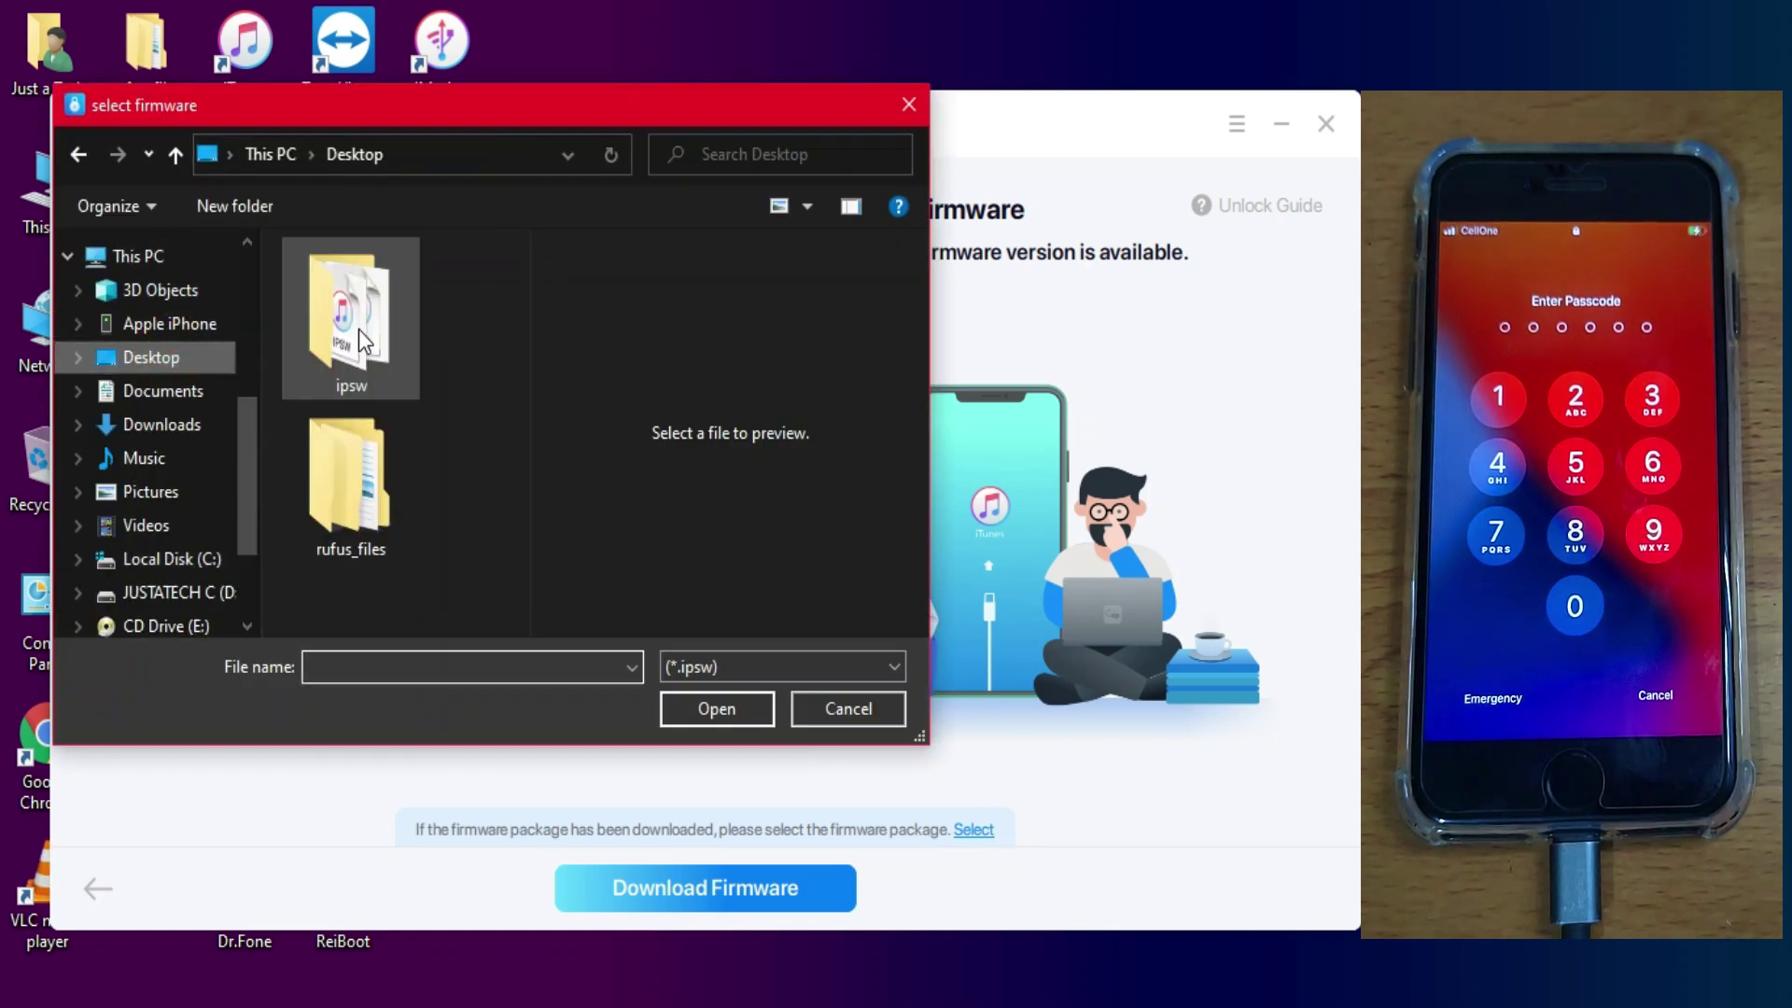
double_click(359, 329)
click(449, 545)
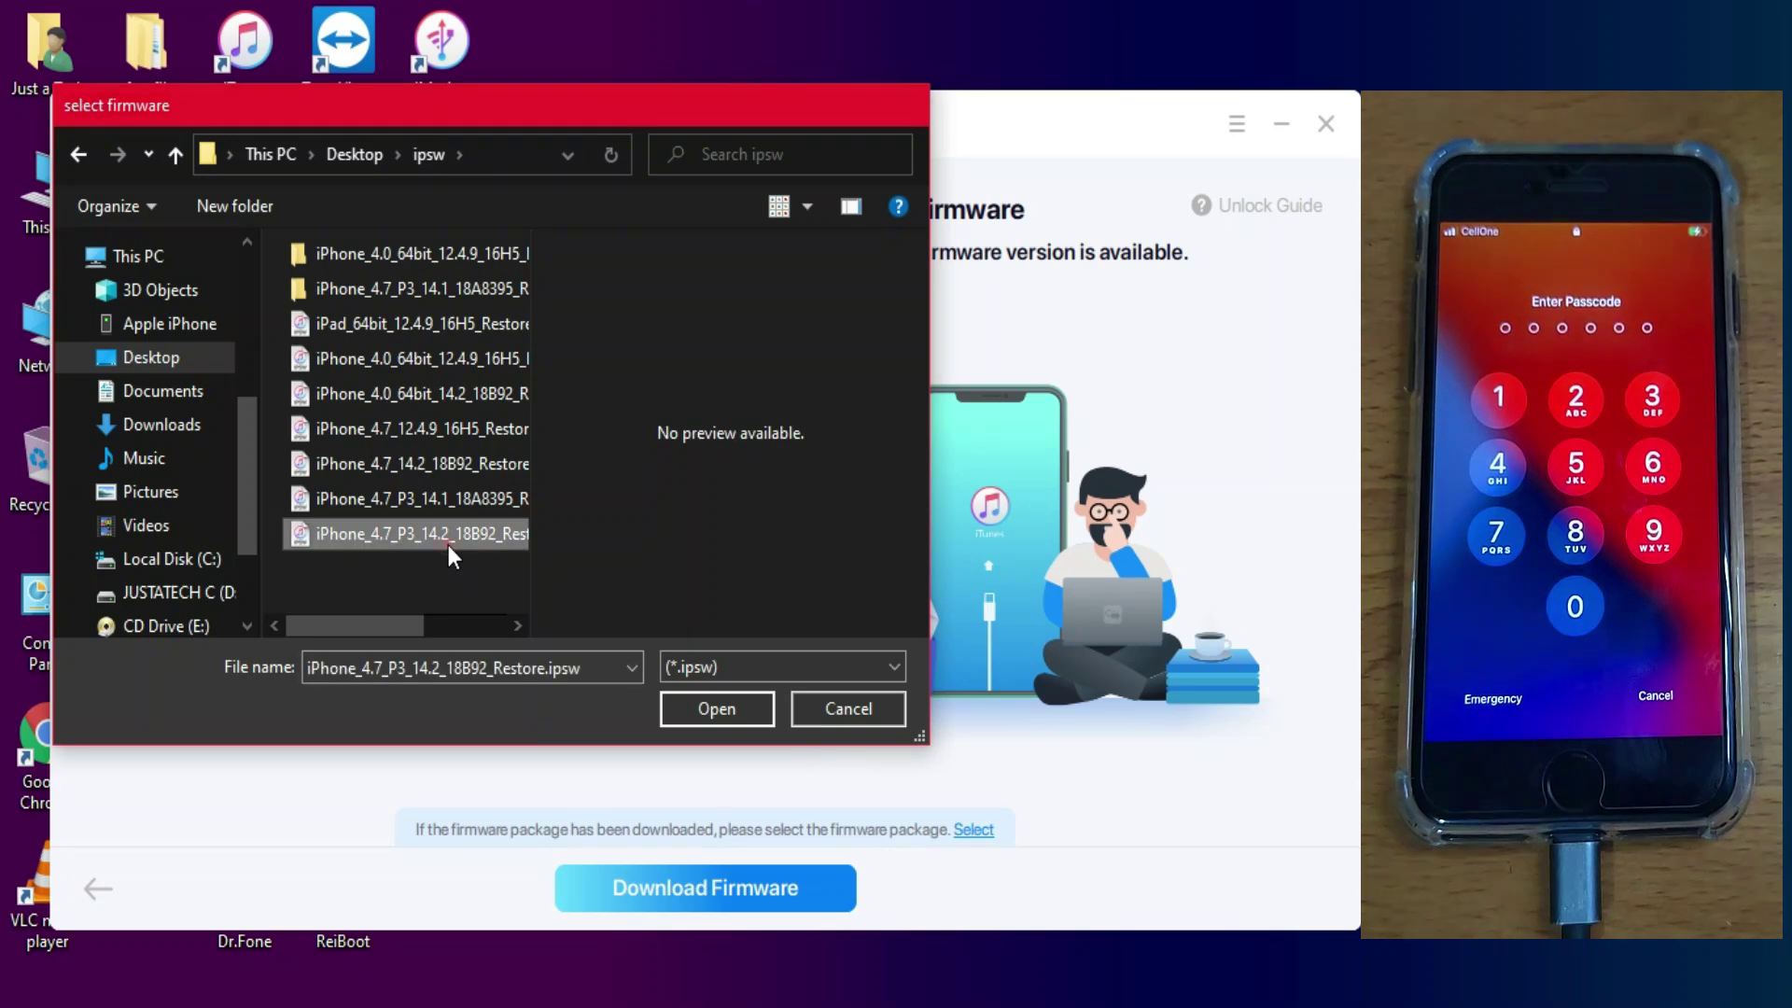
double_click(448, 545)
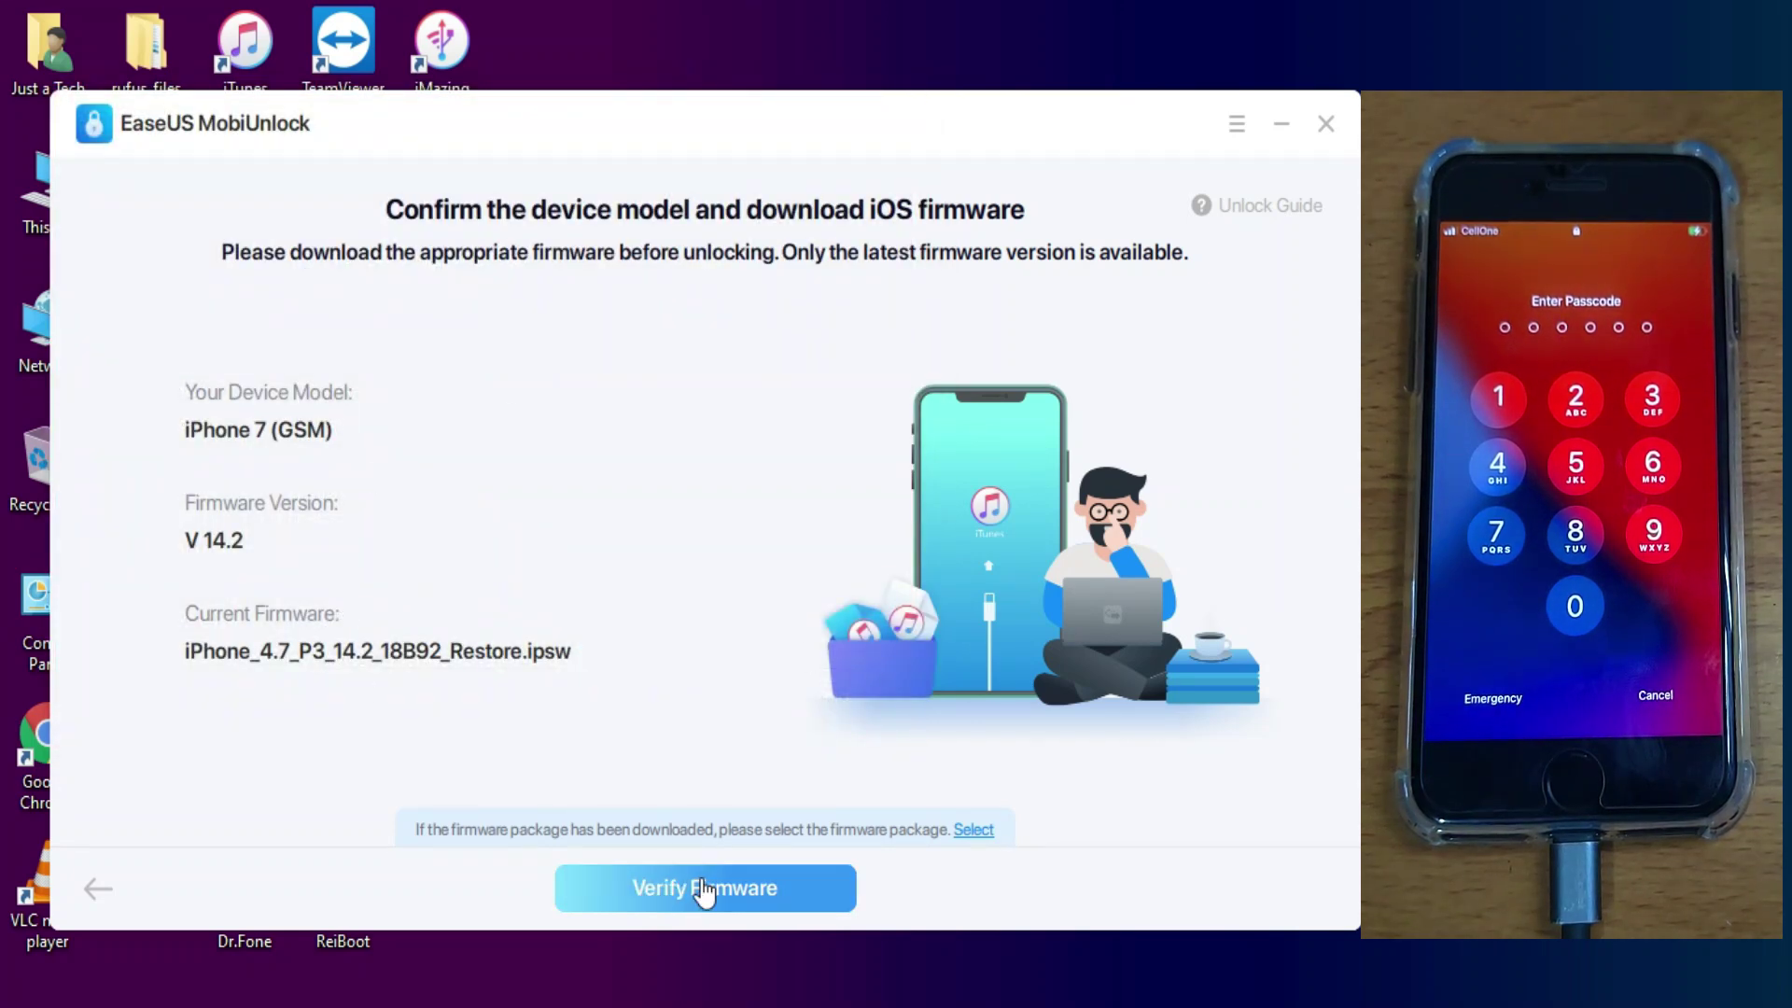
Step: Verify the firmware, enter 777777 to accept the data-erase warning, and unlock
click(700, 888)
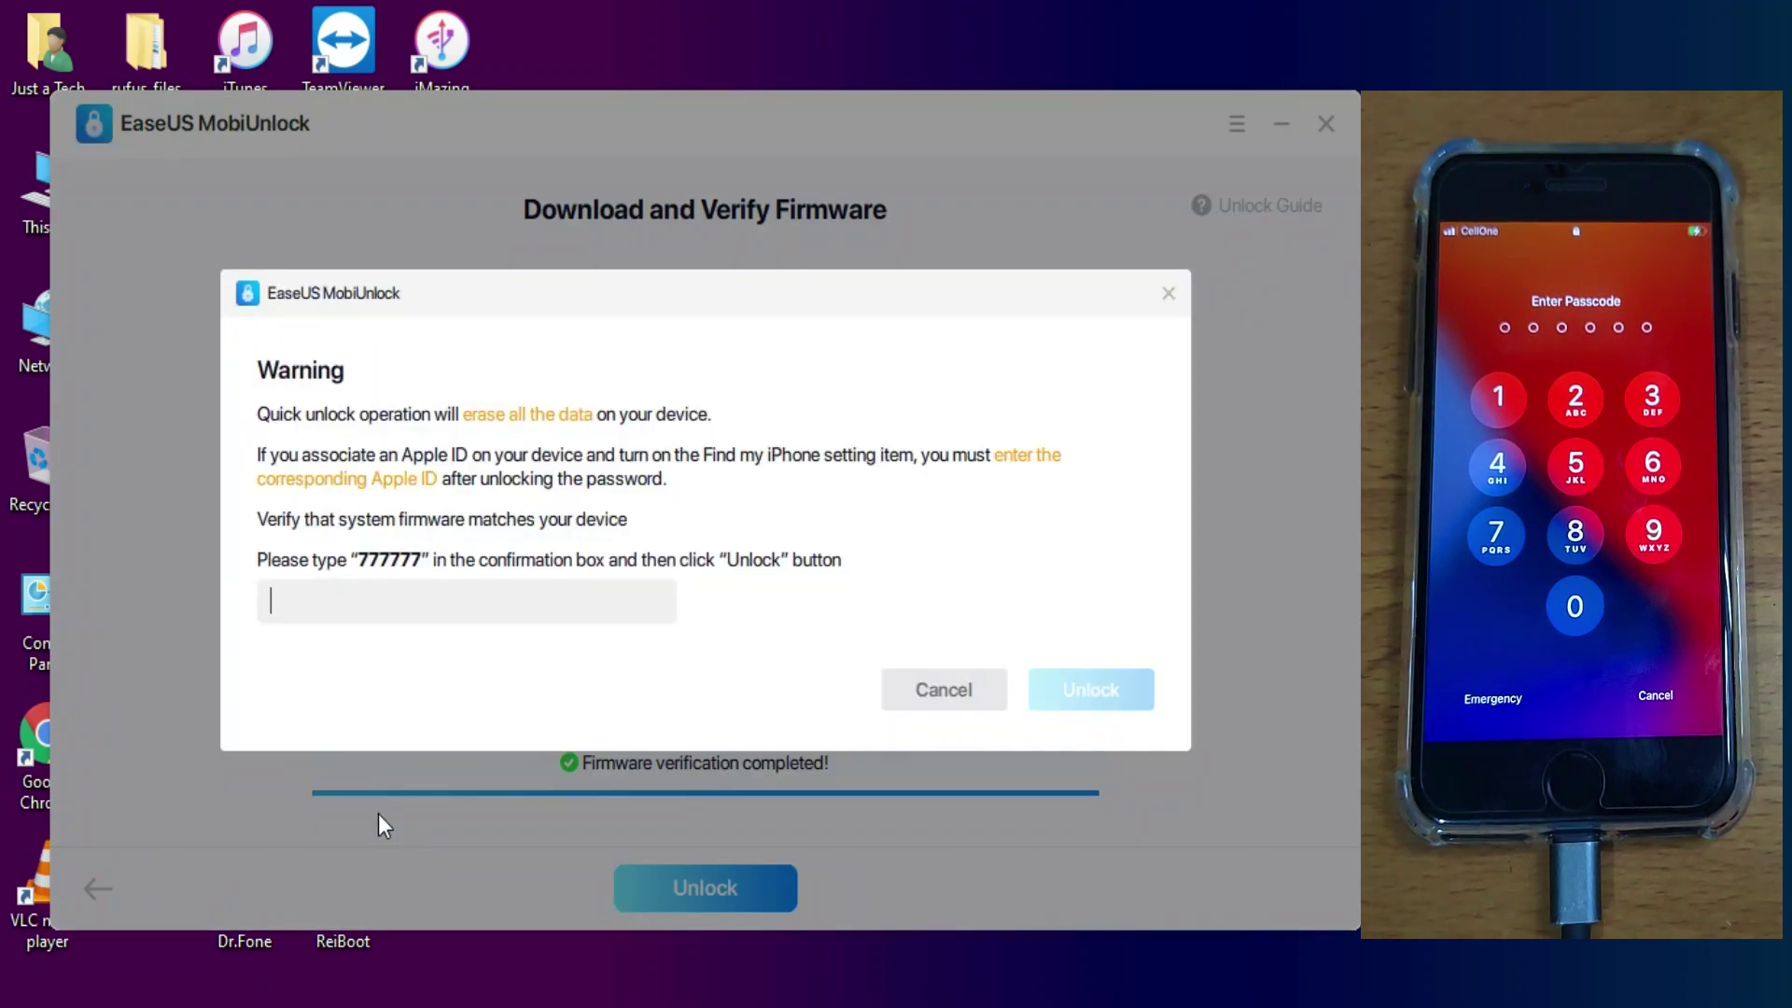
click(426, 609)
text(777777)
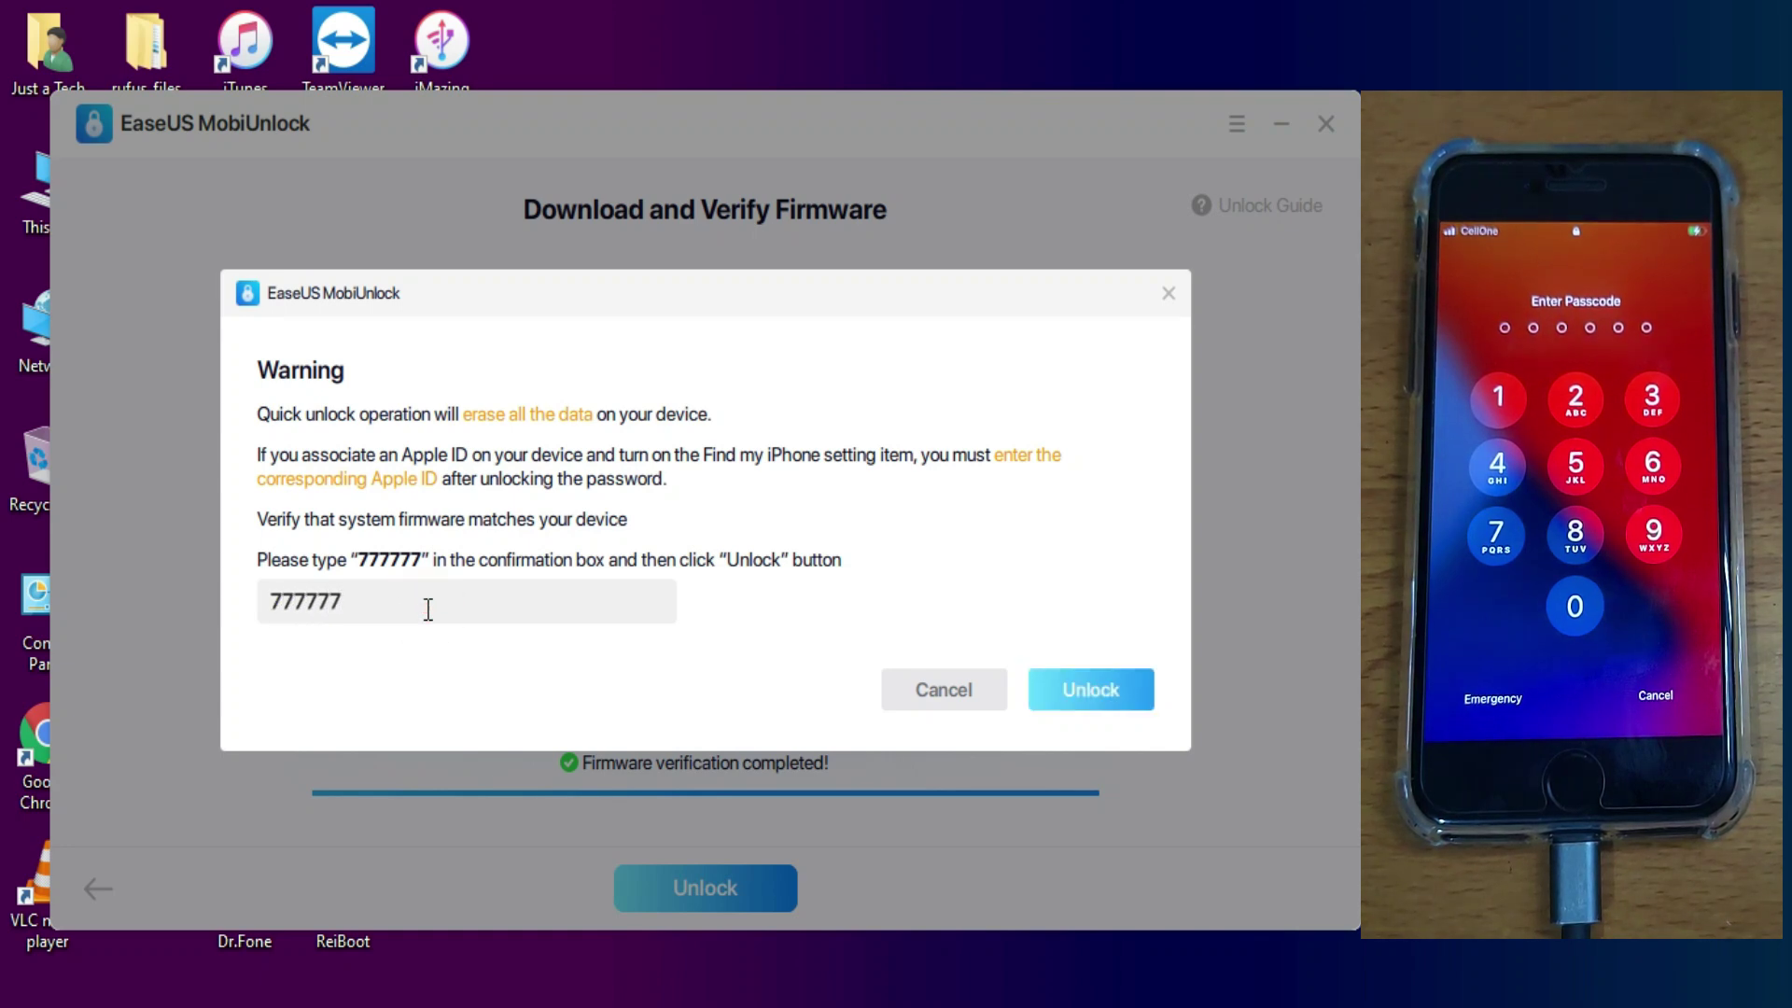
click(1096, 706)
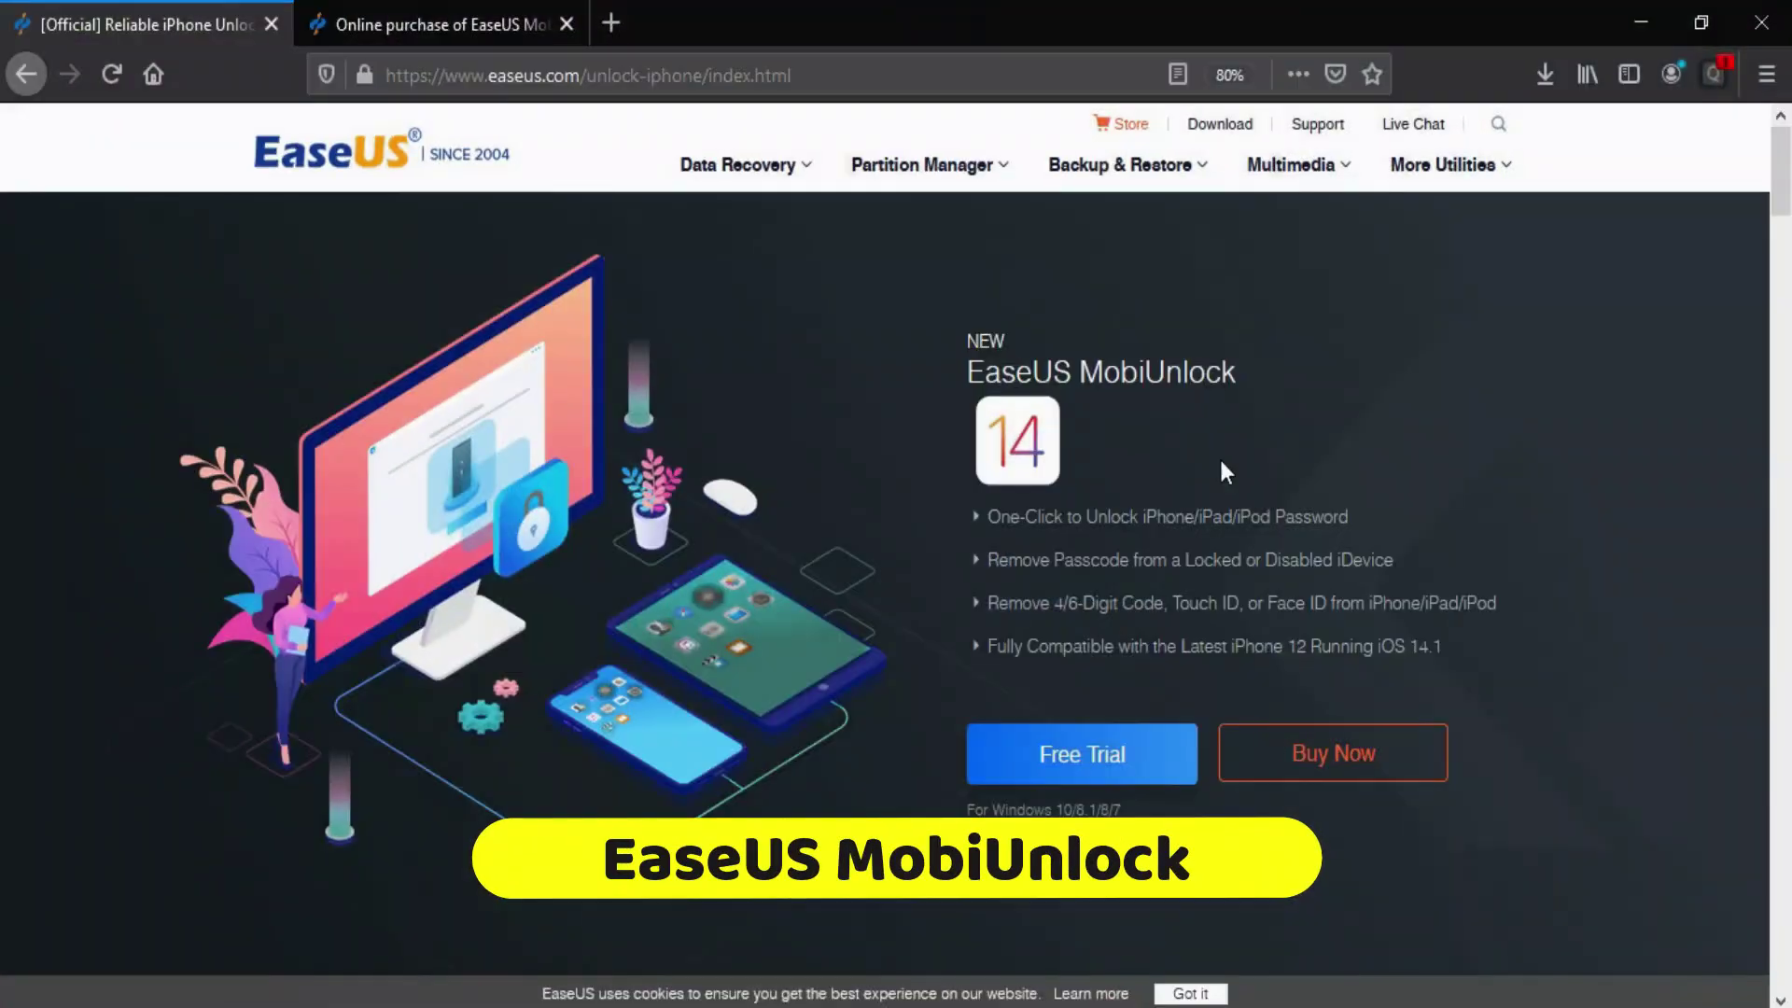
click(457, 26)
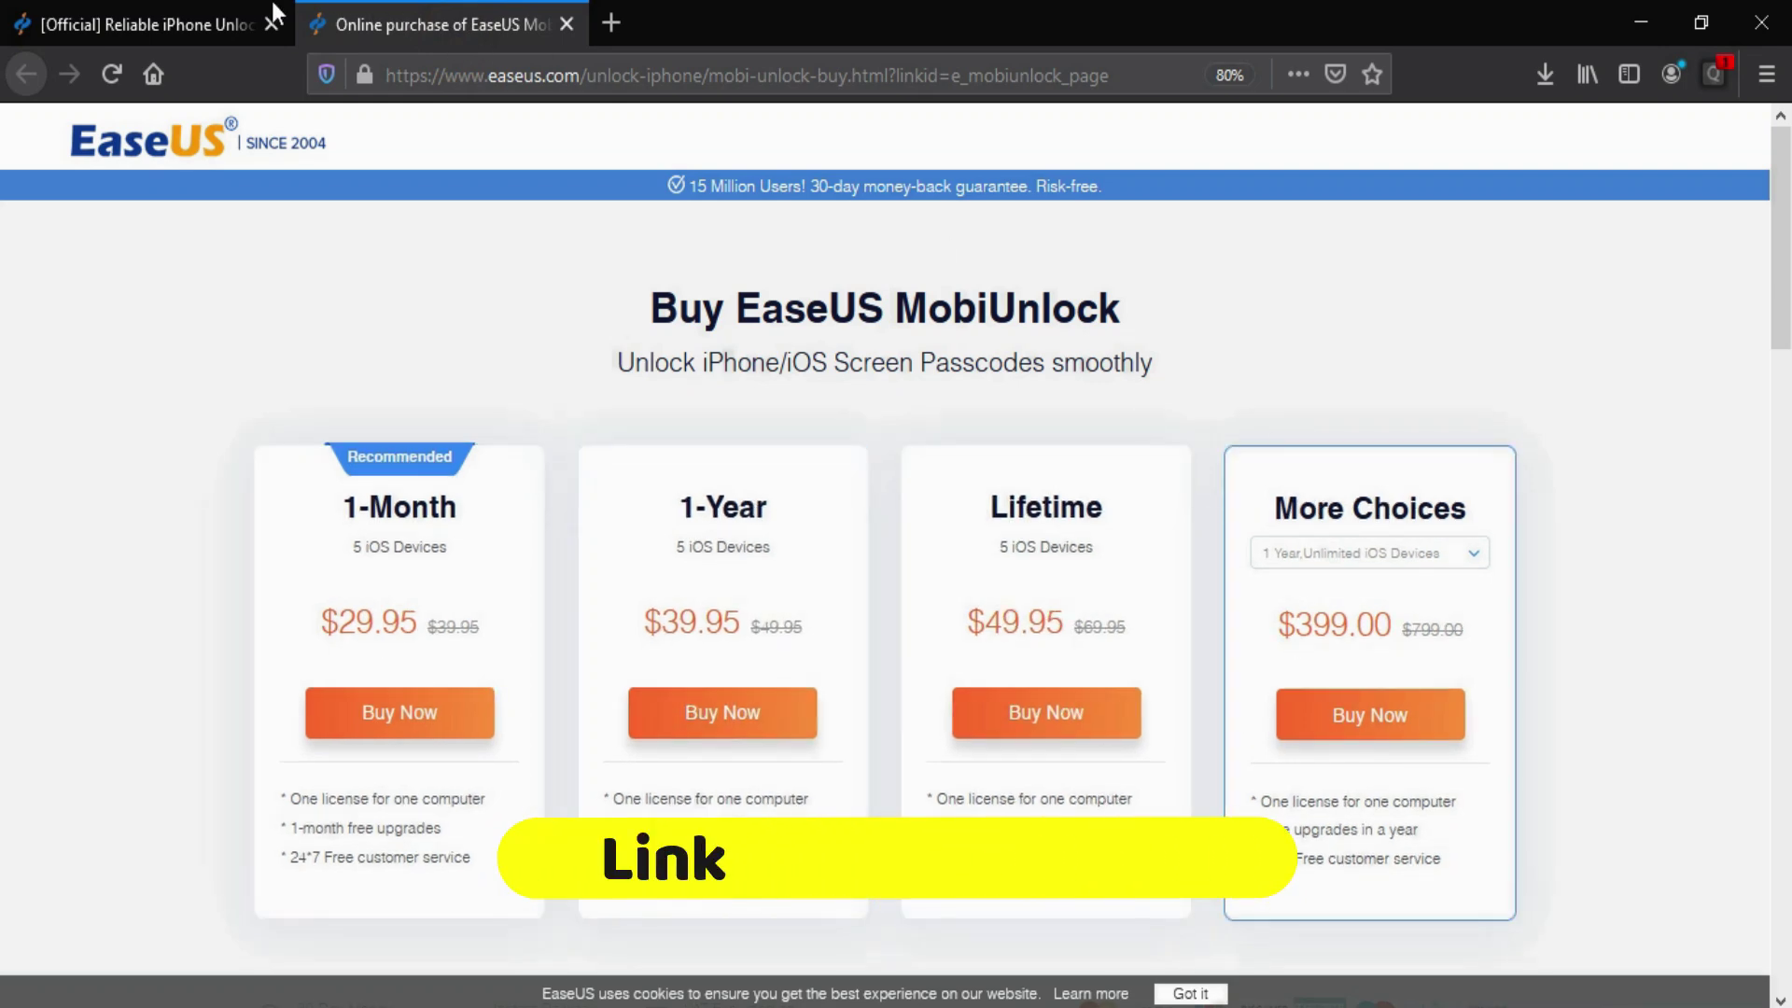
click(236, 9)
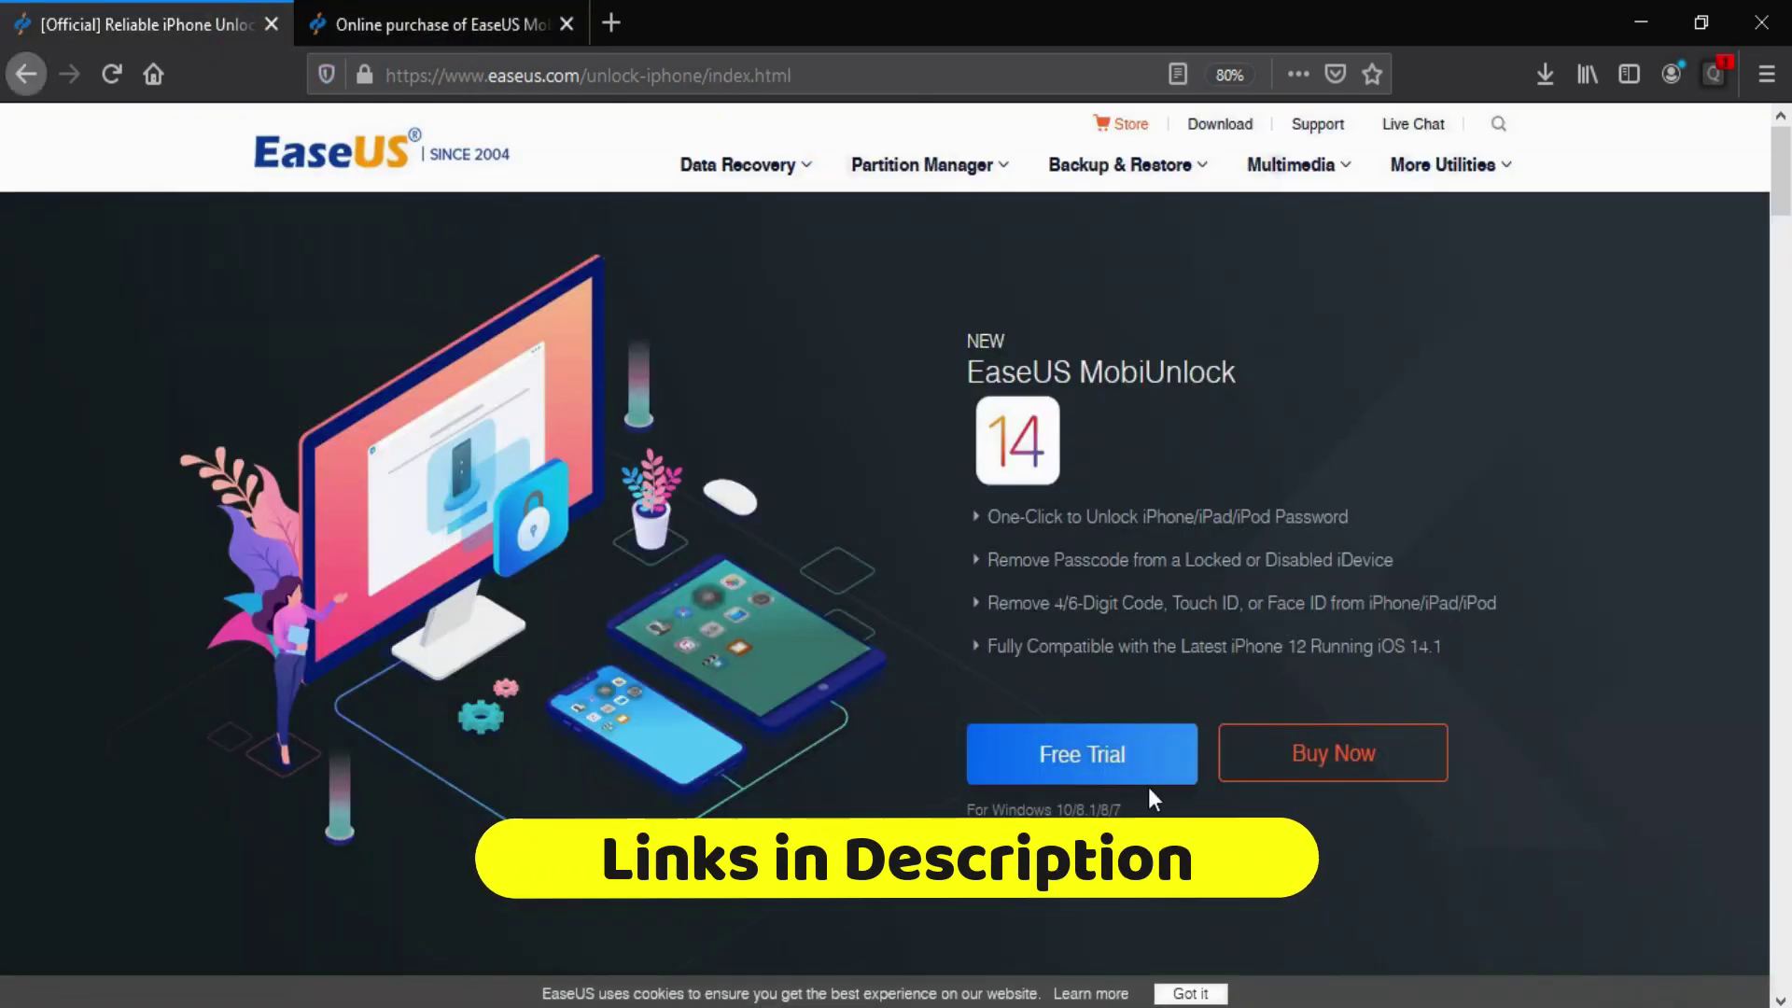